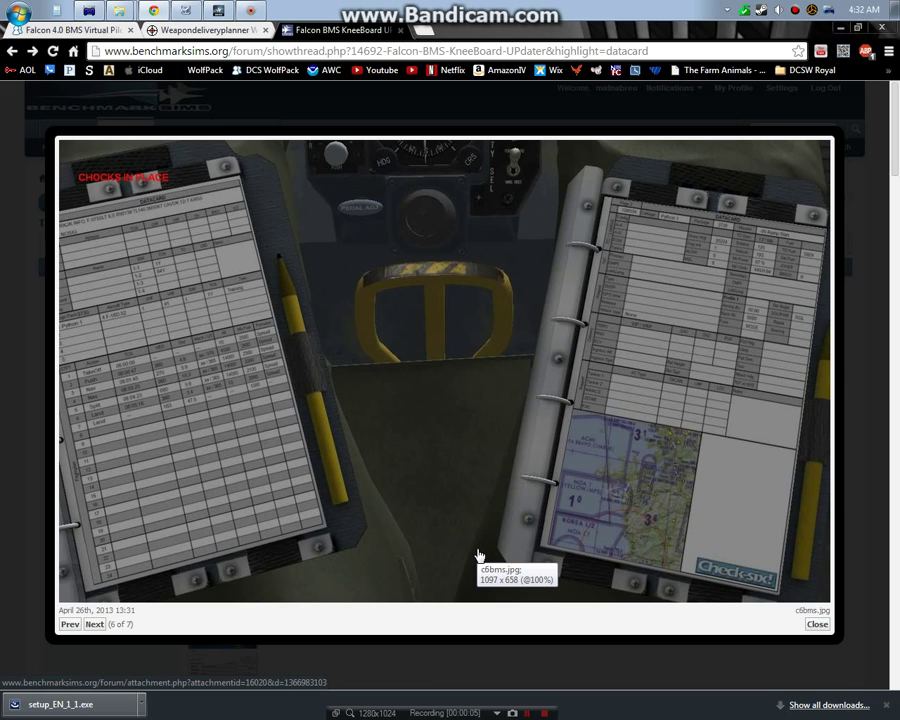
Step: Close the enlarged kneeboard image and switch to the DCS Wolfpack 'F-16 Pilot Model for BMS 4.32' post
{"action": "left_click", "coordinate": [816, 624]}
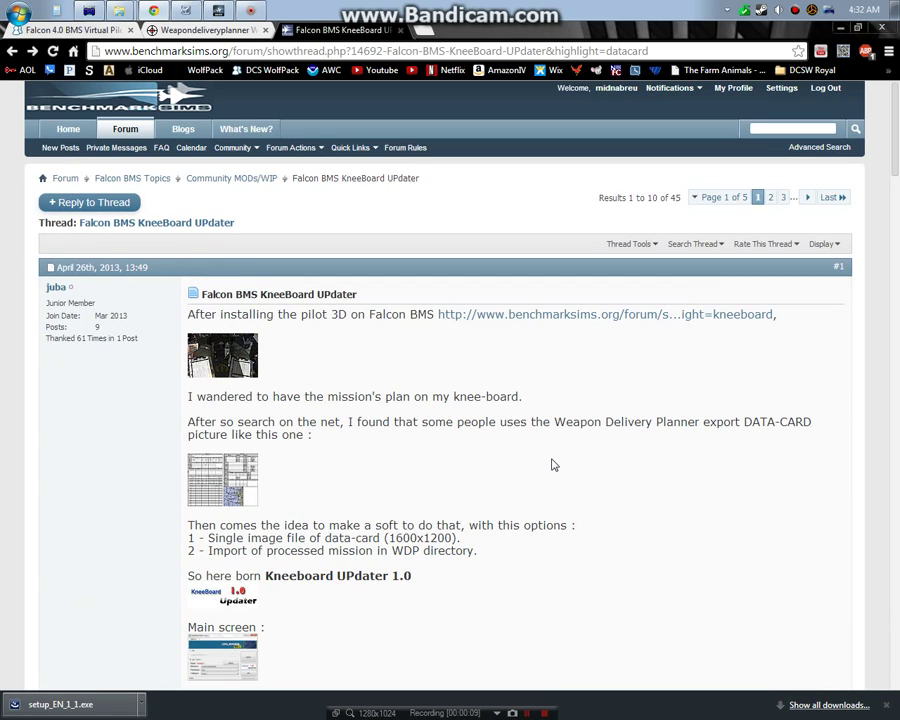
{"action": "left_click", "coordinate": [80, 29]}
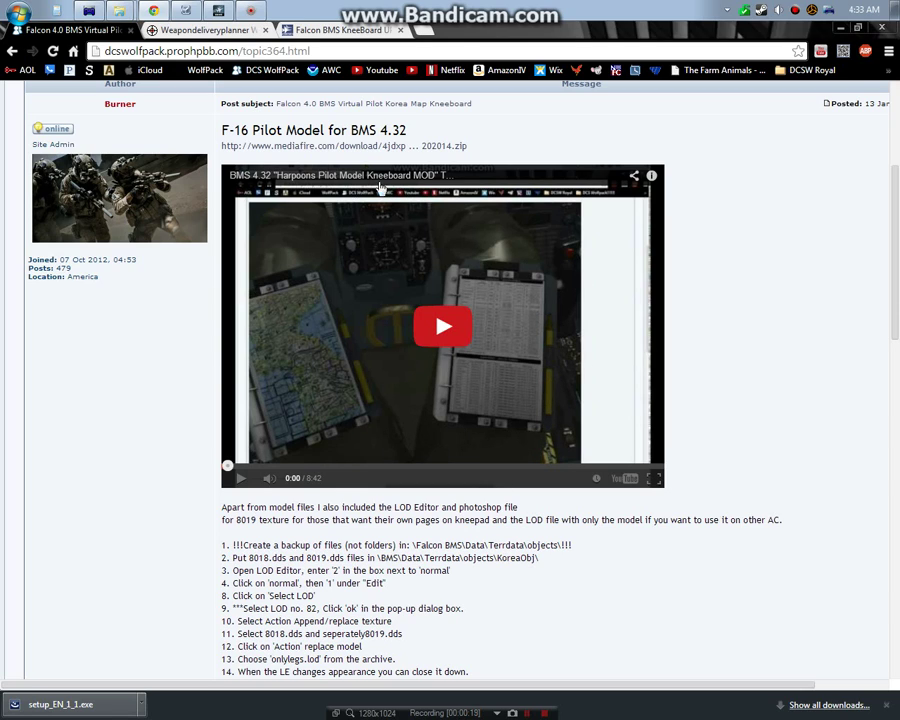
Step: Scroll through the DCS Wolfpack Korea Map Kneeboard topic to review its video and download link
{"action": "scroll", "coordinate": [710, 320], "scroll_direction": "down", "scroll_amount": 1}
{"action": "scroll", "coordinate": [720, 335], "scroll_direction": "up", "scroll_amount": 3}
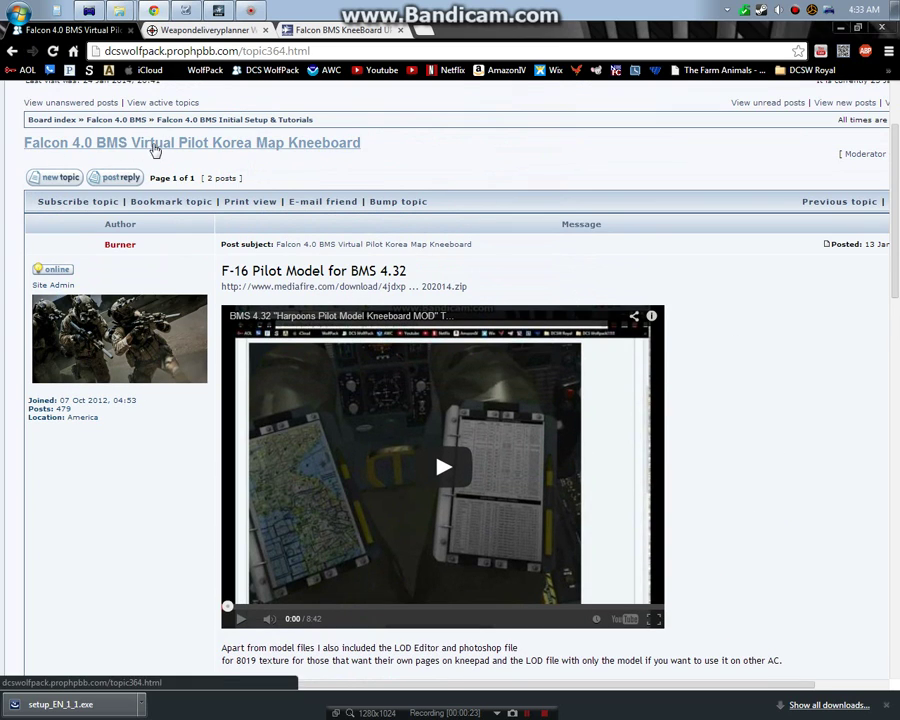
{"action": "scroll", "coordinate": [120, 130], "scroll_direction": "up", "scroll_amount": 1}
{"action": "scroll", "coordinate": [108, 118], "scroll_direction": "up", "scroll_amount": 1}
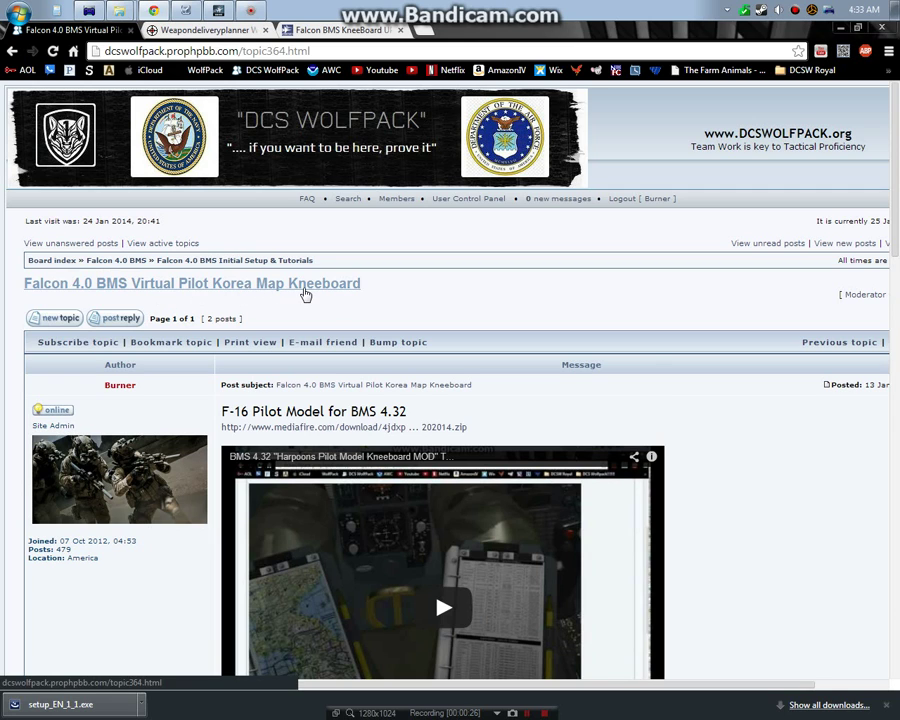
{"action": "scroll", "coordinate": [685, 418], "scroll_direction": "down", "scroll_amount": 1}
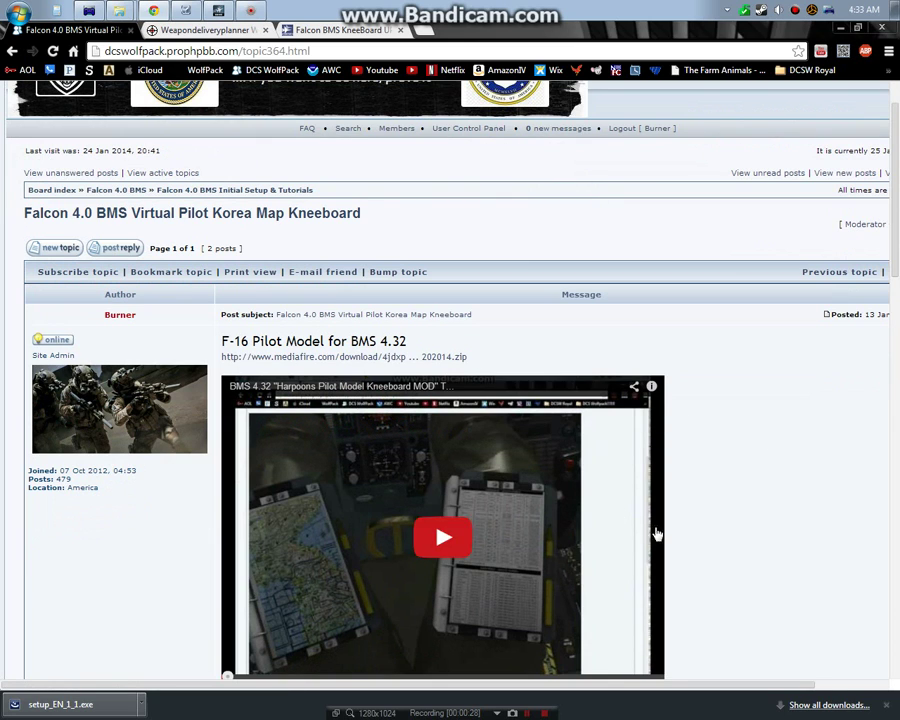
{"action": "scroll", "coordinate": [710, 480], "scroll_direction": "down", "scroll_amount": 2}
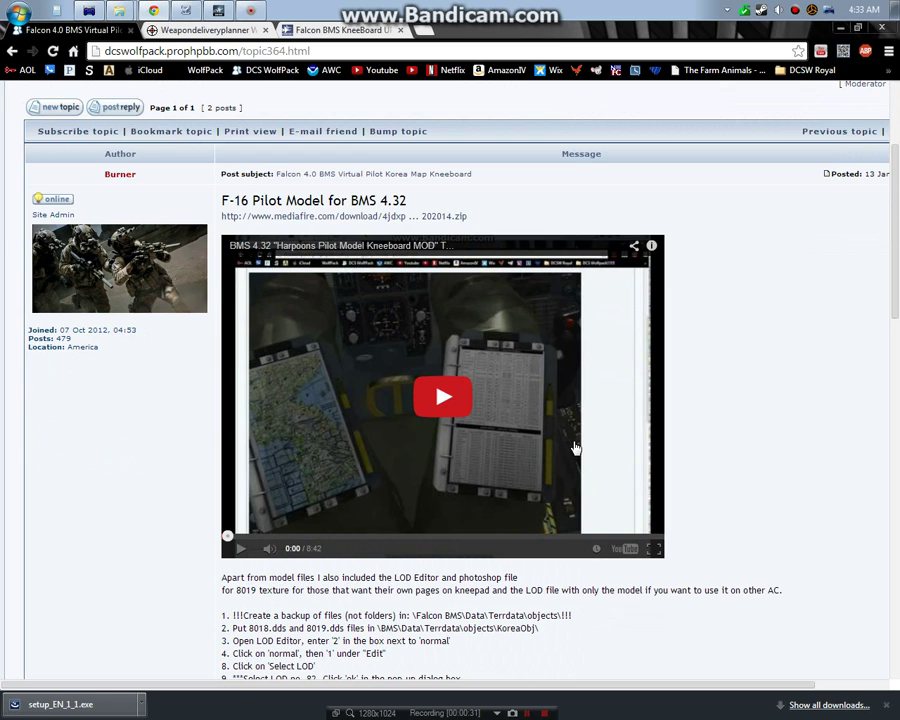
Step: In the KneeBoard UPdater thread, enlarge 'The Result' kneeboard screenshot
{"action": "left_click", "coordinate": [340, 30]}
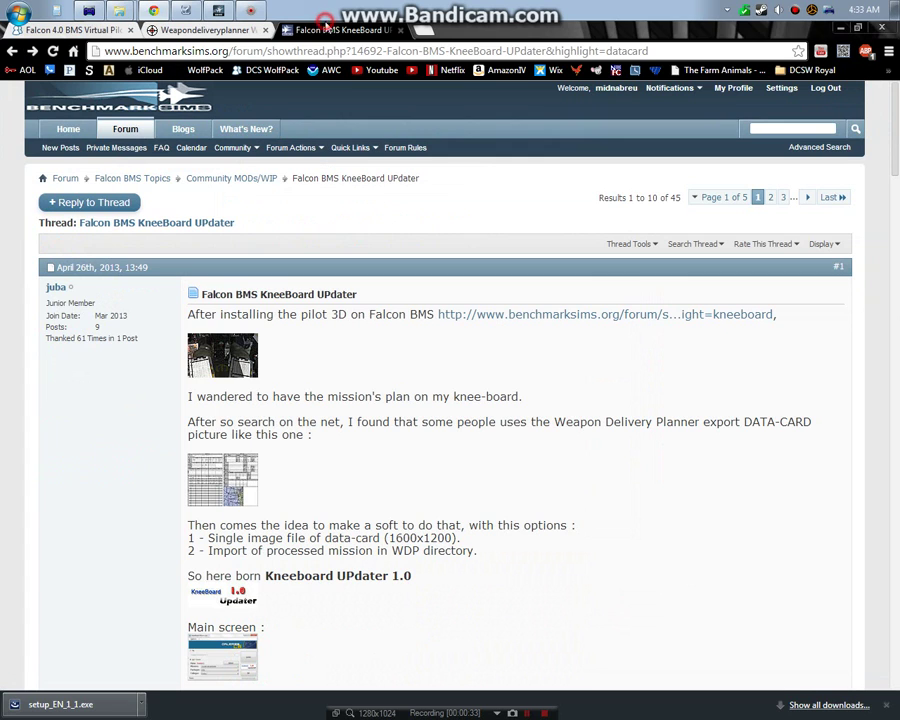
{"action": "scroll", "coordinate": [291, 487], "scroll_direction": "down", "scroll_amount": 2}
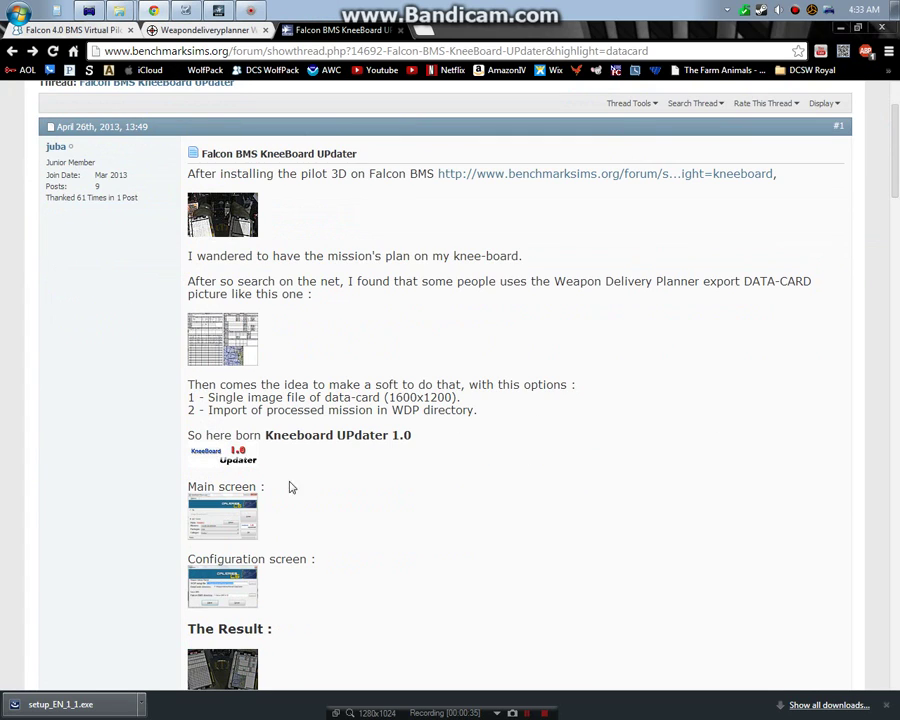
{"action": "left_click", "coordinate": [232, 657]}
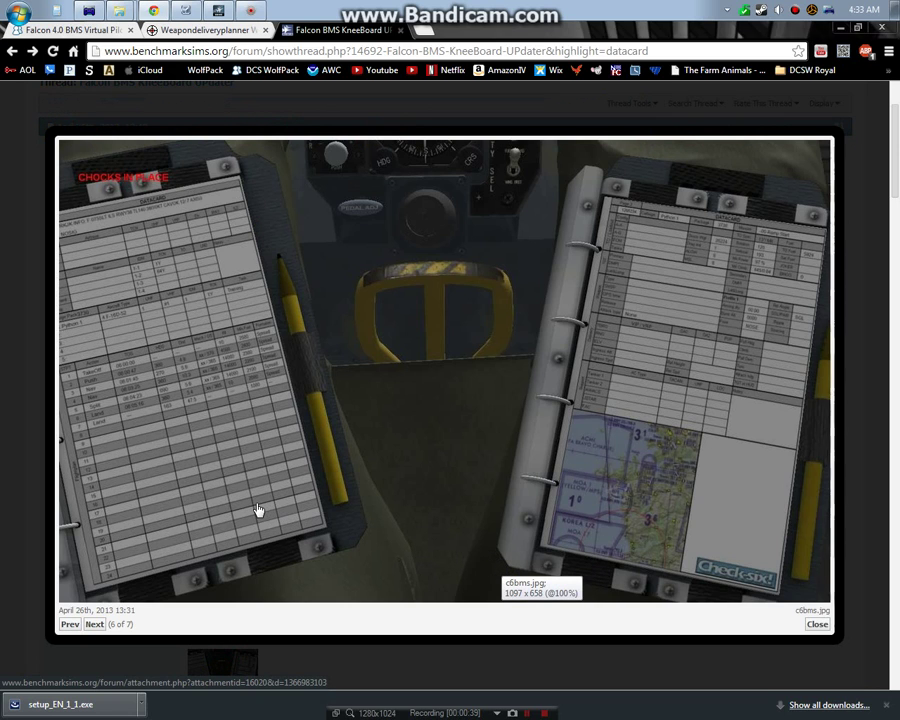
Step: Compare with Weapon Delivery Planner, then return to the DCS Wolfpack 'F-16 Pilot Model for BMS 4.32' post
{"action": "left_click", "coordinate": [185, 12]}
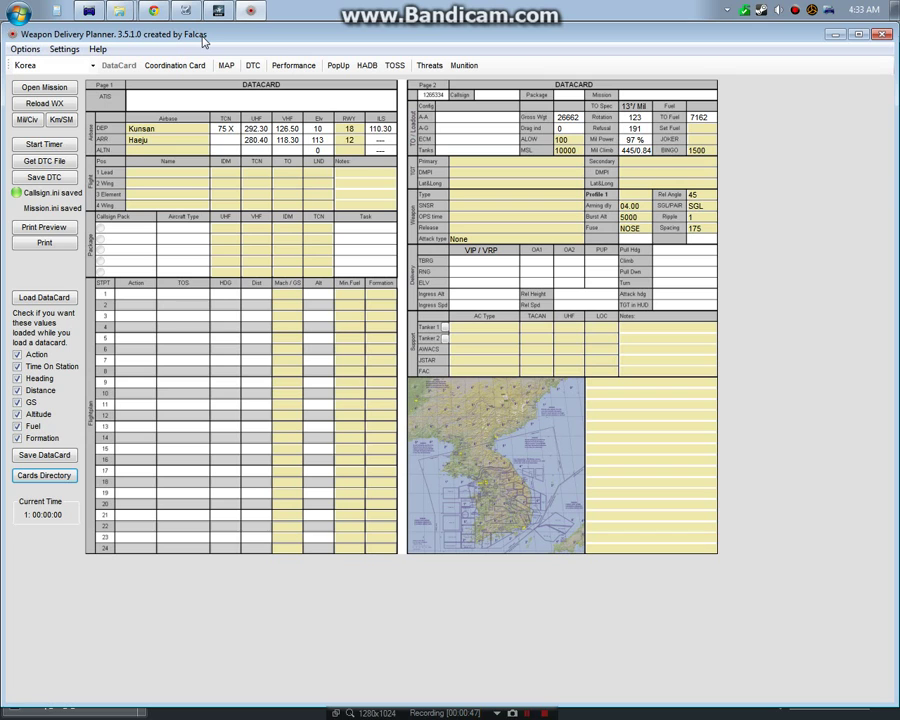
{"action": "left_click", "coordinate": [253, 12]}
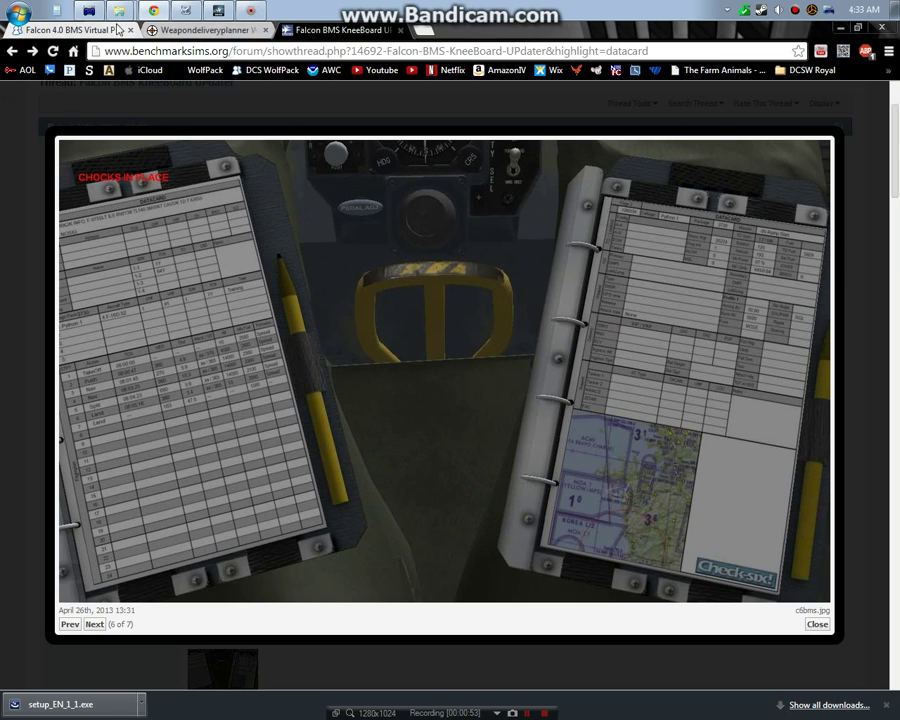
{"action": "left_click", "coordinate": [72, 30]}
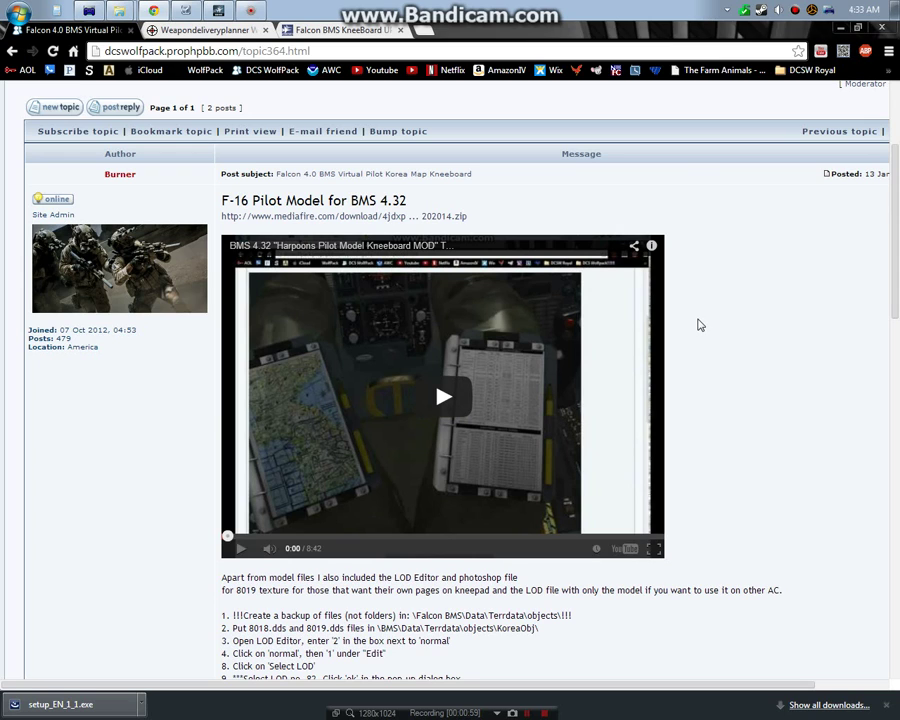
Step: Scroll the DCS Wolfpack post down and back up
{"action": "scroll", "coordinate": [696, 323], "scroll_direction": "down", "scroll_amount": 2}
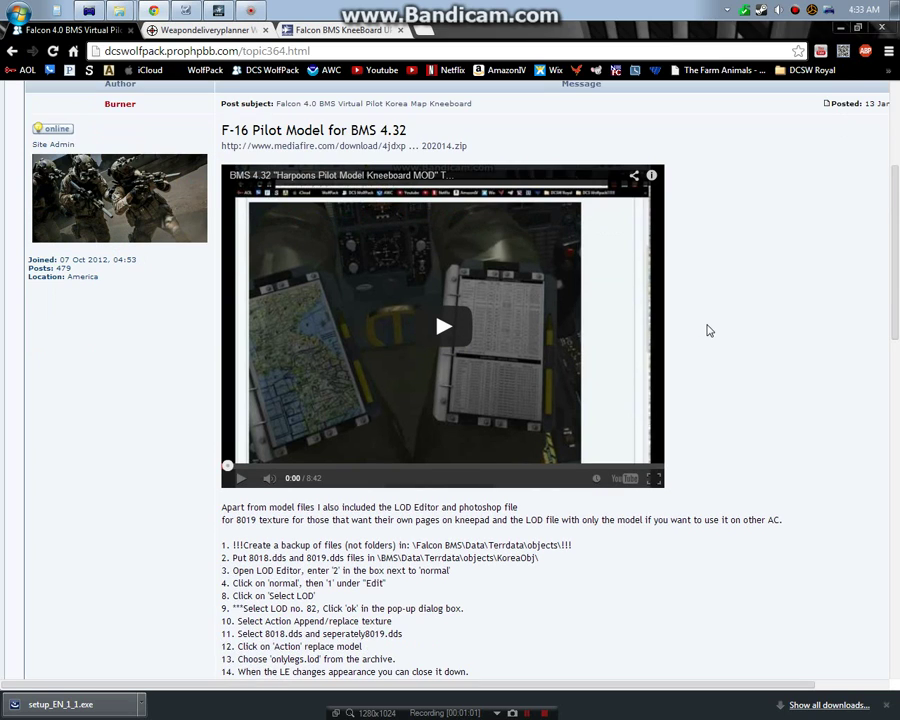
{"action": "scroll", "coordinate": [475, 560], "scroll_direction": "up", "scroll_amount": 1}
{"action": "left_click", "coordinate": [143, 30]}
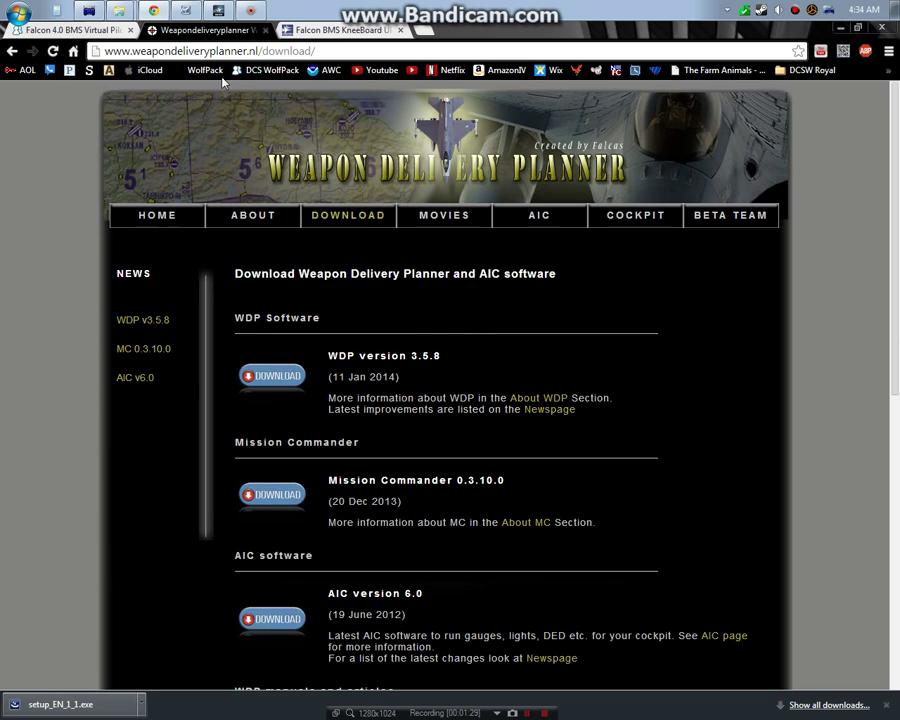
{"action": "left_click", "coordinate": [256, 8]}
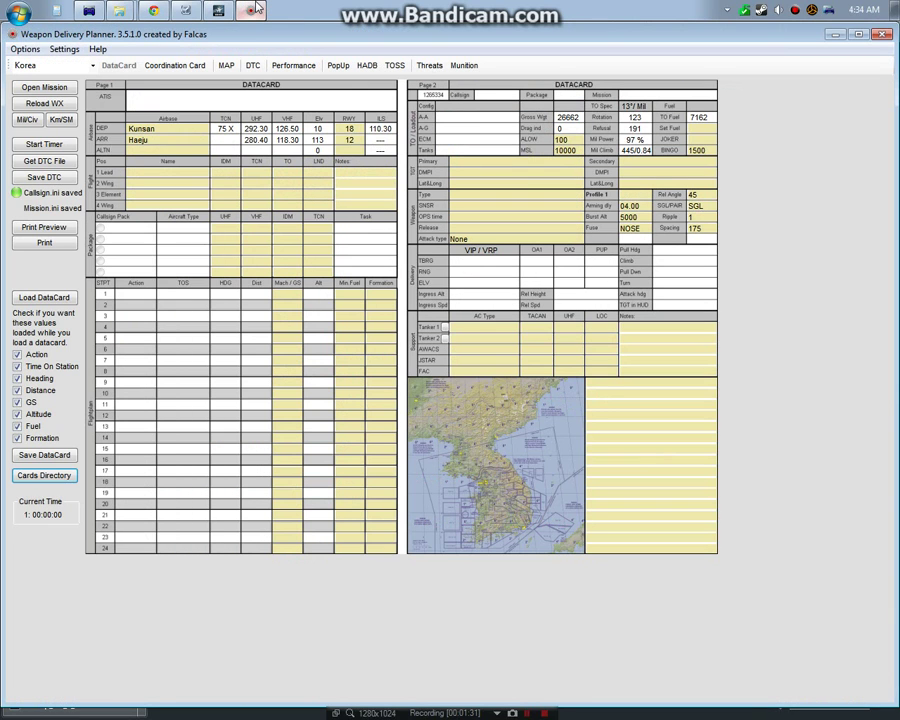
{"action": "left_click", "coordinate": [153, 10]}
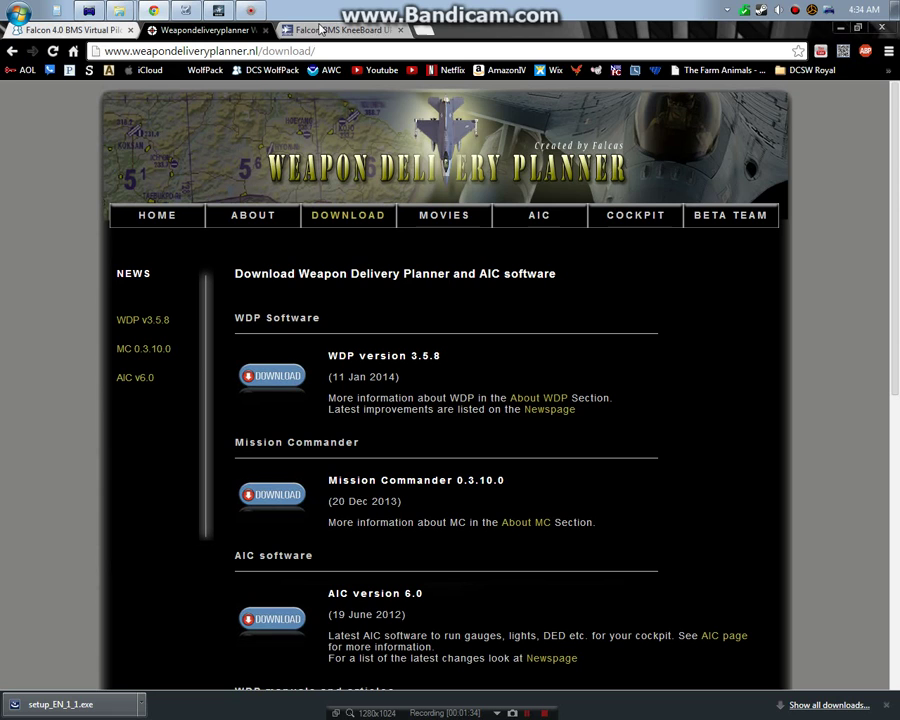
Step: In the KneeBoard UPdater thread, close the enlarged image and scroll through the post
{"action": "left_click", "coordinate": [318, 32]}
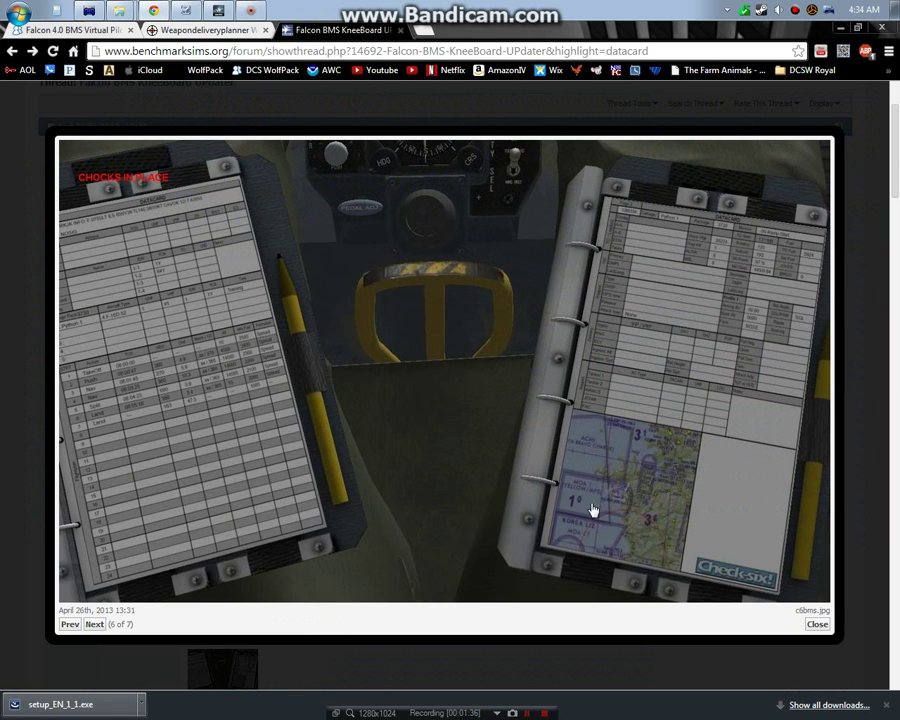
{"action": "left_click", "coordinate": [820, 626]}
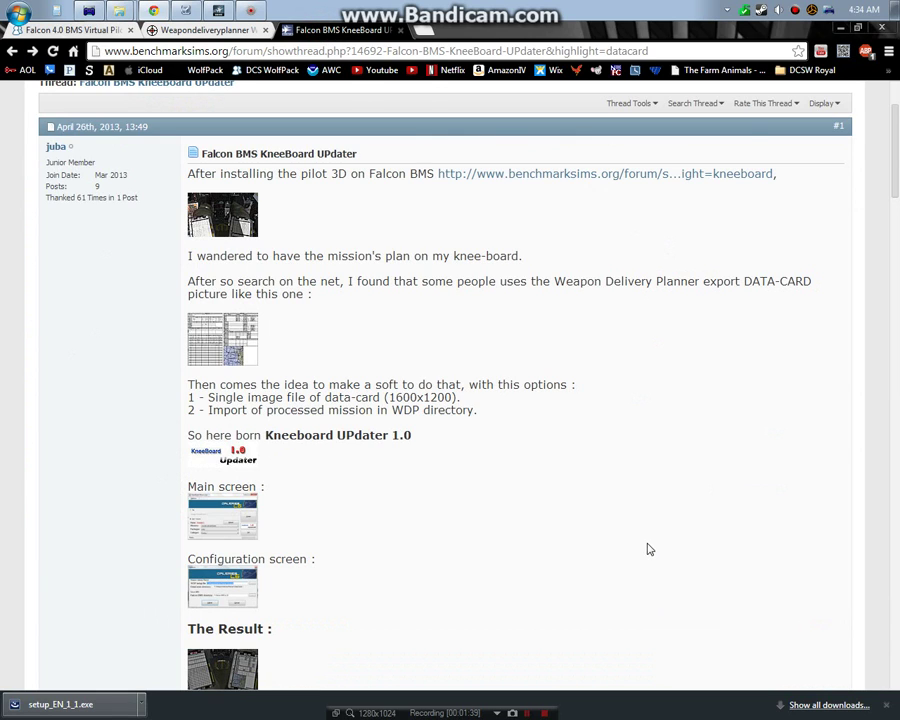
{"action": "scroll", "coordinate": [646, 545], "scroll_direction": "up", "scroll_amount": 1}
{"action": "scroll", "coordinate": [630, 539], "scroll_direction": "up", "scroll_amount": 1}
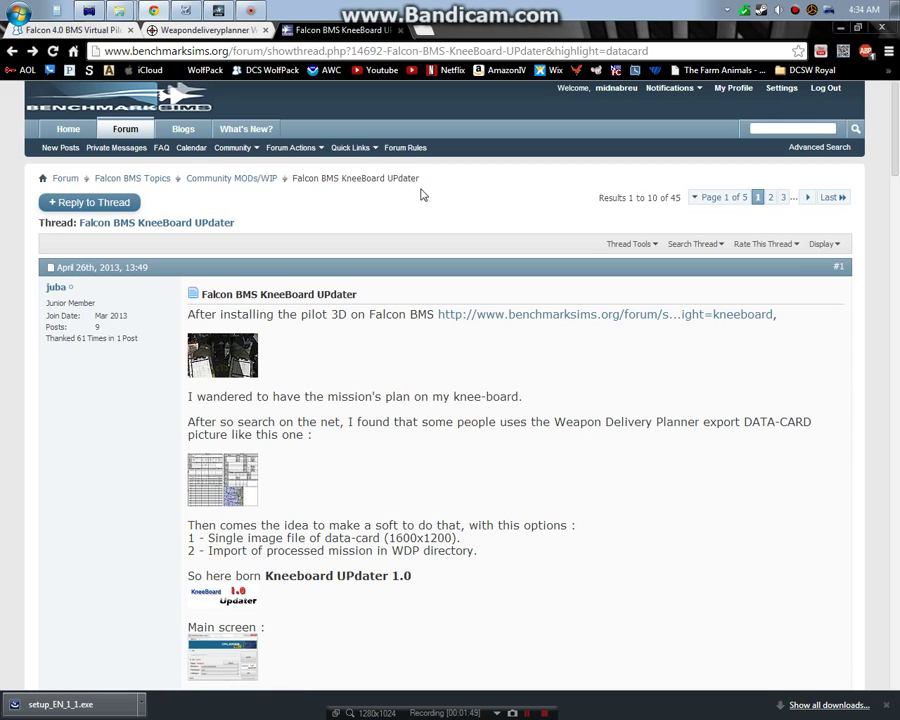
{"action": "scroll", "coordinate": [451, 333], "scroll_direction": "down", "scroll_amount": 3}
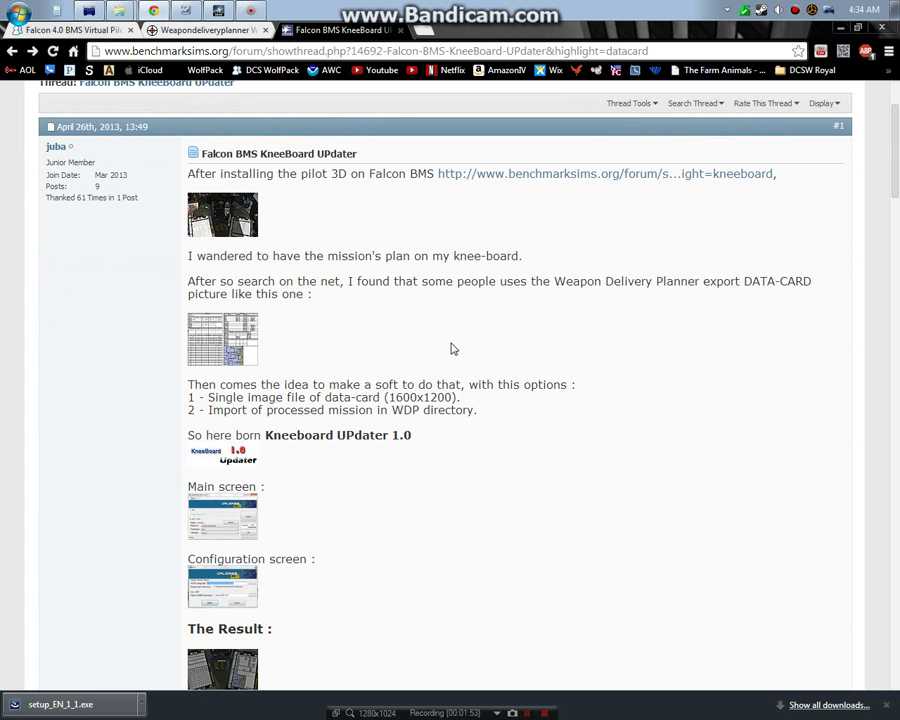
{"action": "scroll", "coordinate": [451, 348], "scroll_direction": "down", "scroll_amount": 3}
{"action": "scroll", "coordinate": [452, 348], "scroll_direction": "up", "scroll_amount": 2}
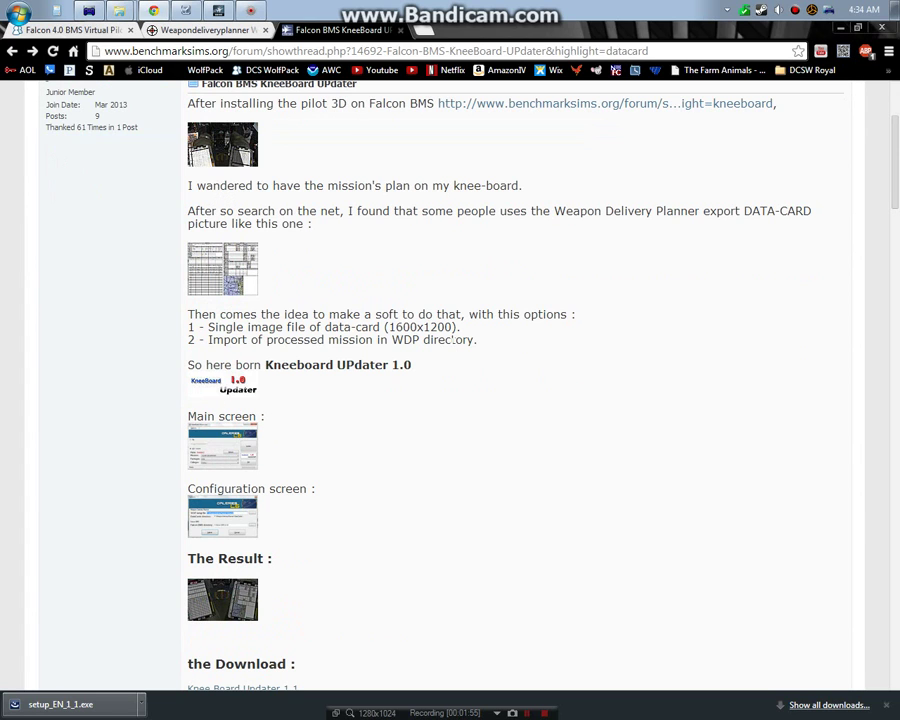
Step: Enlarge the kneeboard result screenshot, compare it with Weapon Delivery Planner, then close it
{"action": "left_click", "coordinate": [233, 599]}
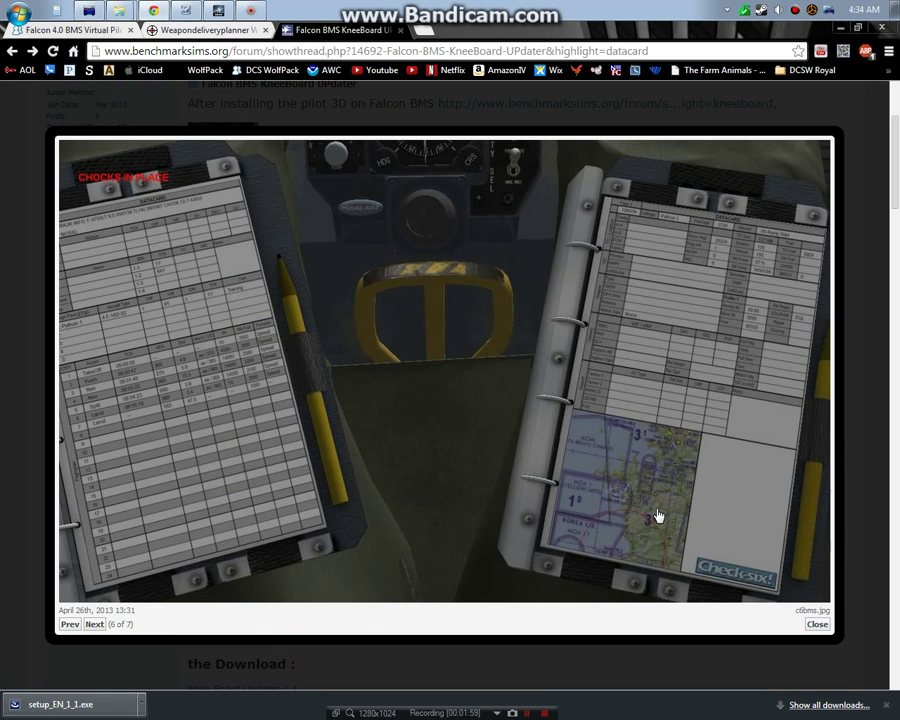
{"action": "left_click", "coordinate": [257, 12]}
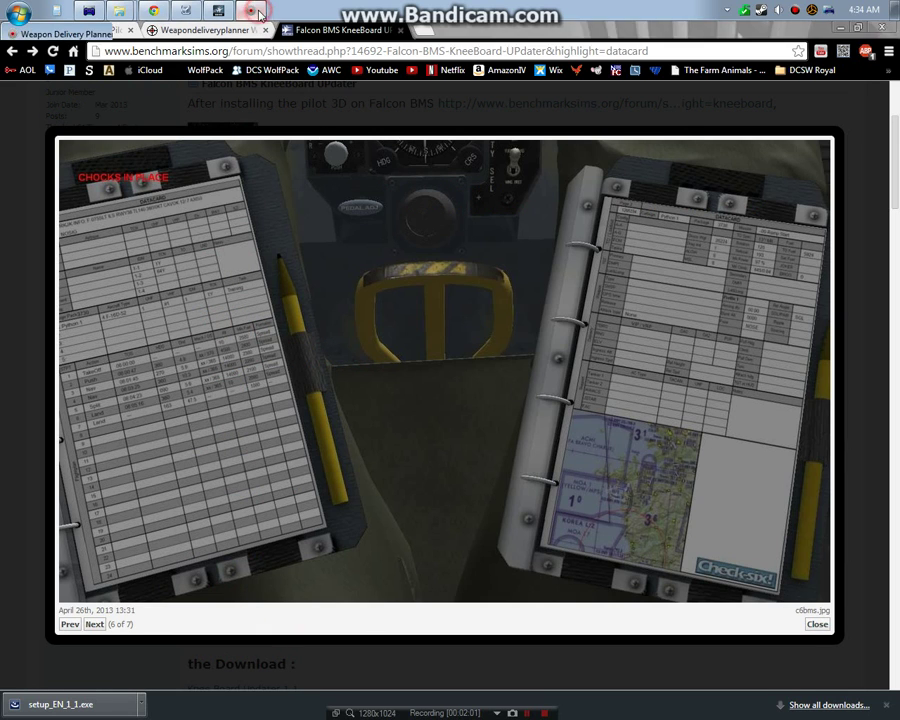
{"action": "left_click", "coordinate": [252, 12]}
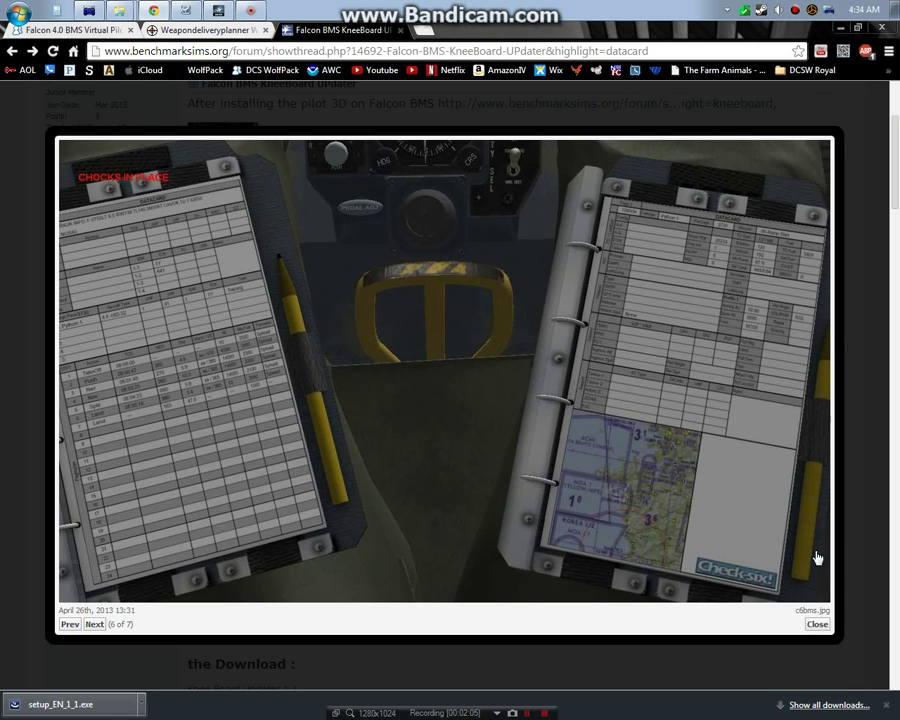
{"action": "left_click", "coordinate": [816, 624]}
Step: From the MODS folder, open the 8019.dds kneeboard texture in Paint.NET
{"action": "mouse_move", "coordinate": [119, 12]}
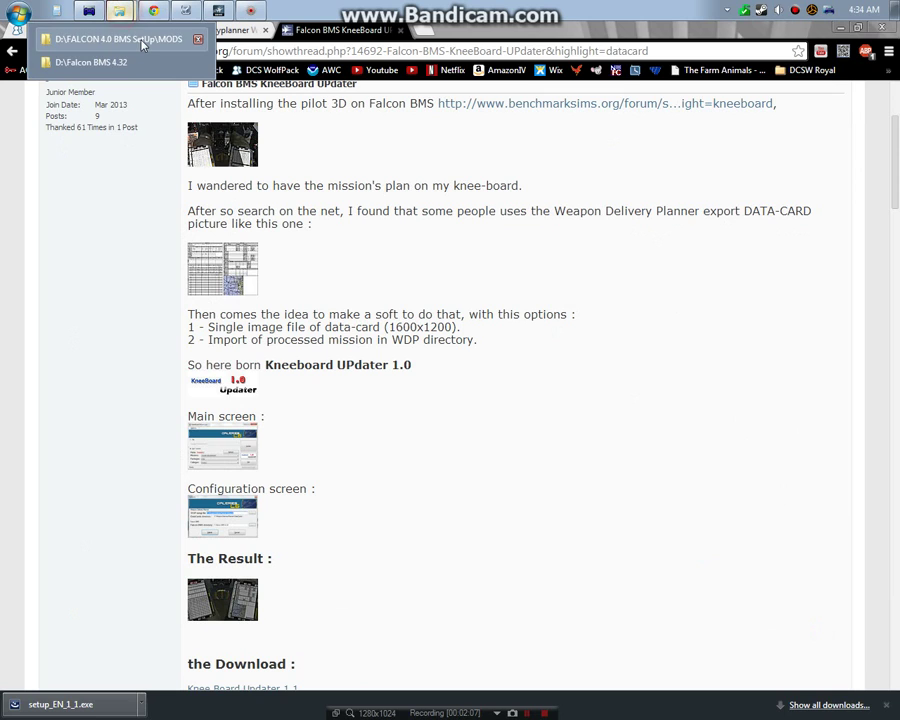
{"action": "left_click", "coordinate": [92, 38]}
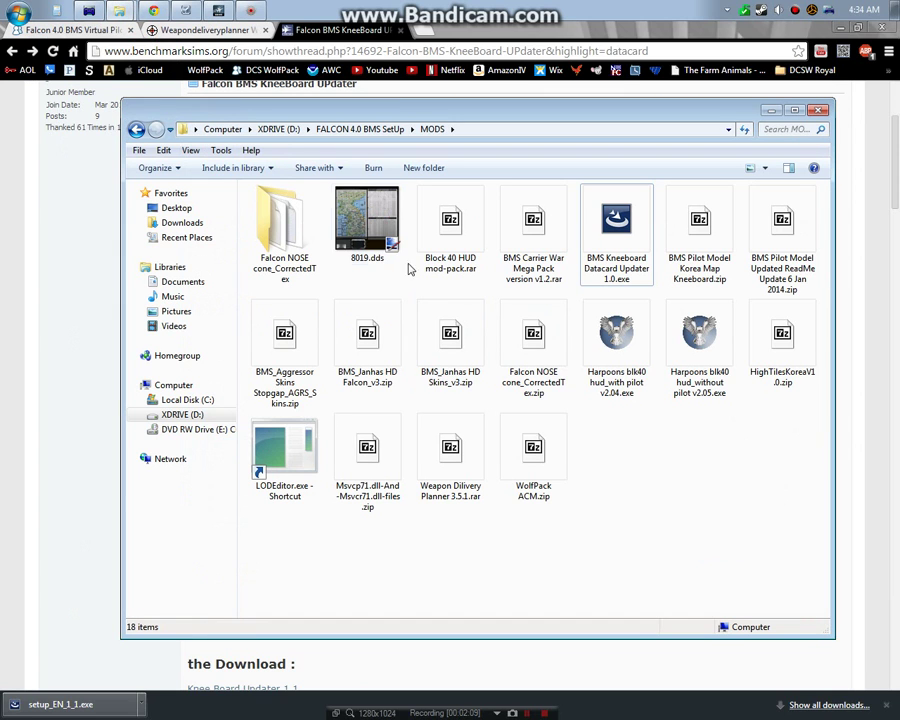
{"action": "left_click", "coordinate": [370, 252]}
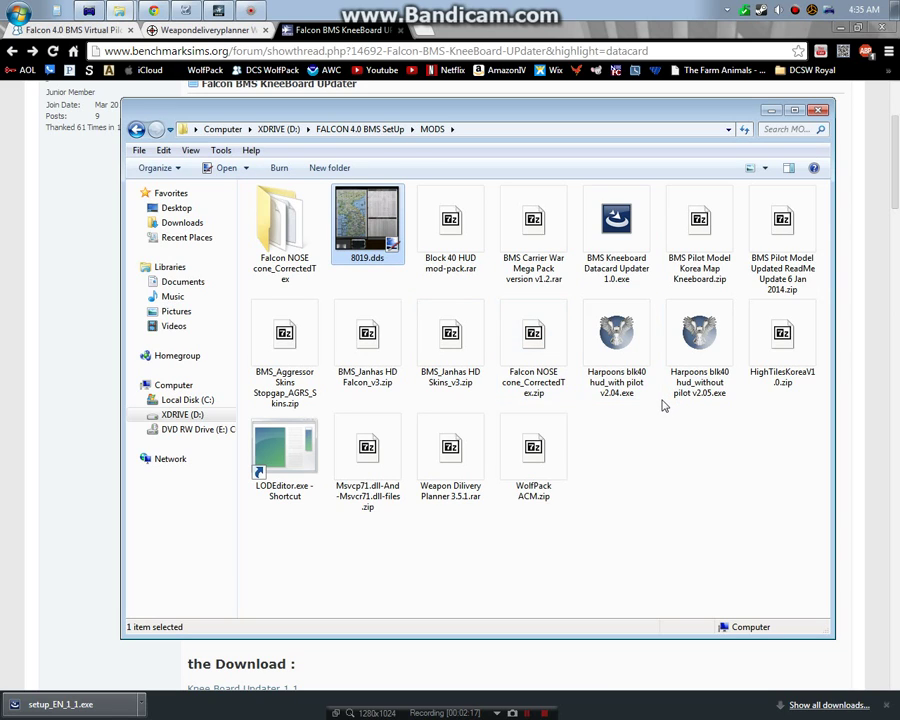
{"action": "key", "text": "Return"}
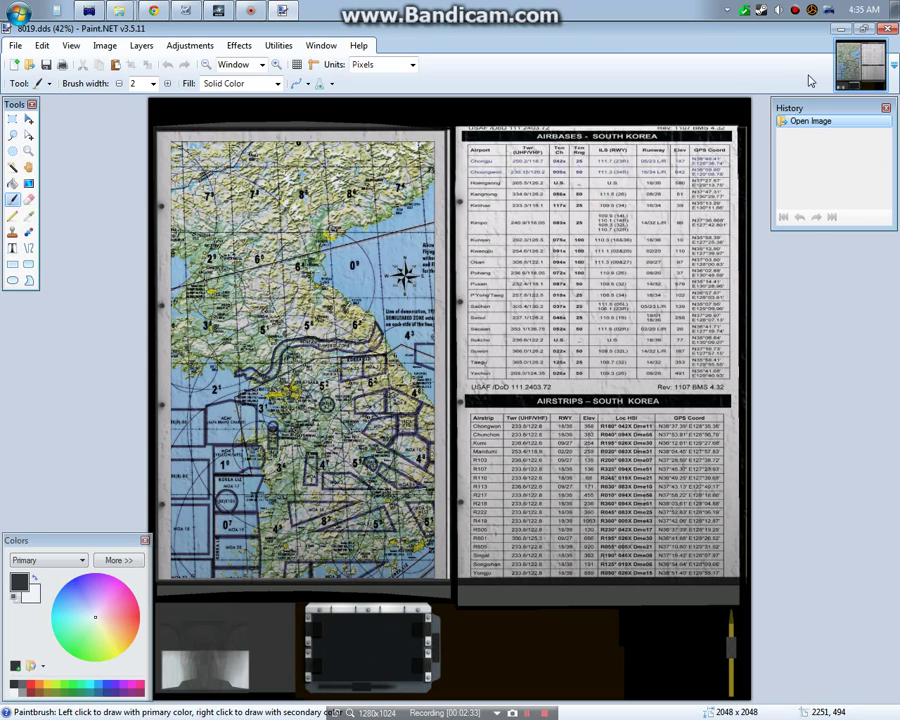
Step: Bring the KneeBoard UPdater forum post forward, scroll through it, then minimize Chrome
{"action": "left_click", "coordinate": [886, 29]}
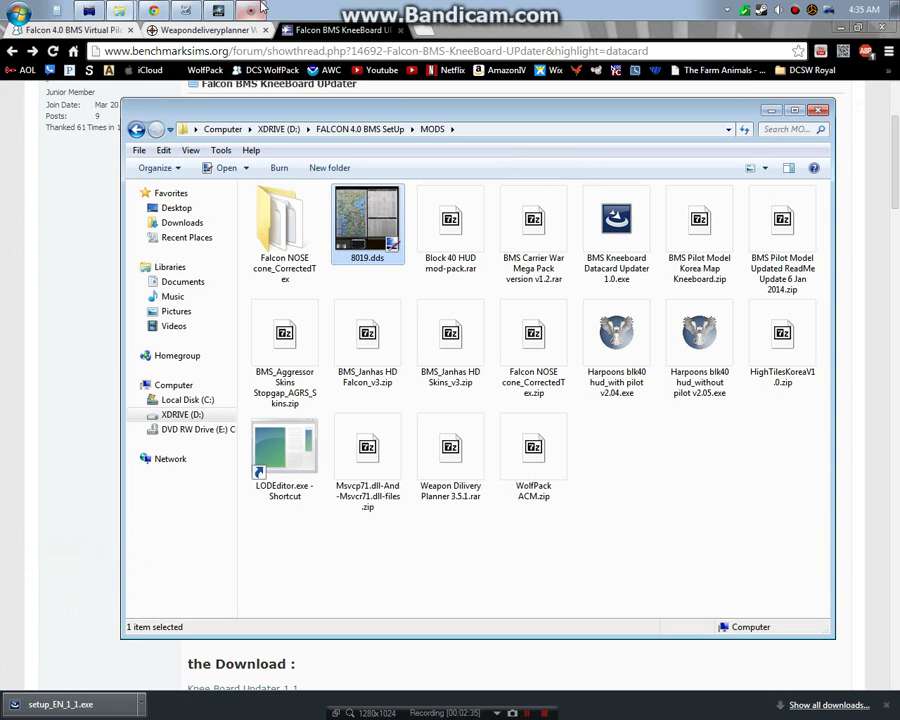
{"action": "left_click", "coordinate": [155, 12]}
{"action": "scroll", "coordinate": [520, 270], "scroll_direction": "up", "scroll_amount": 2}
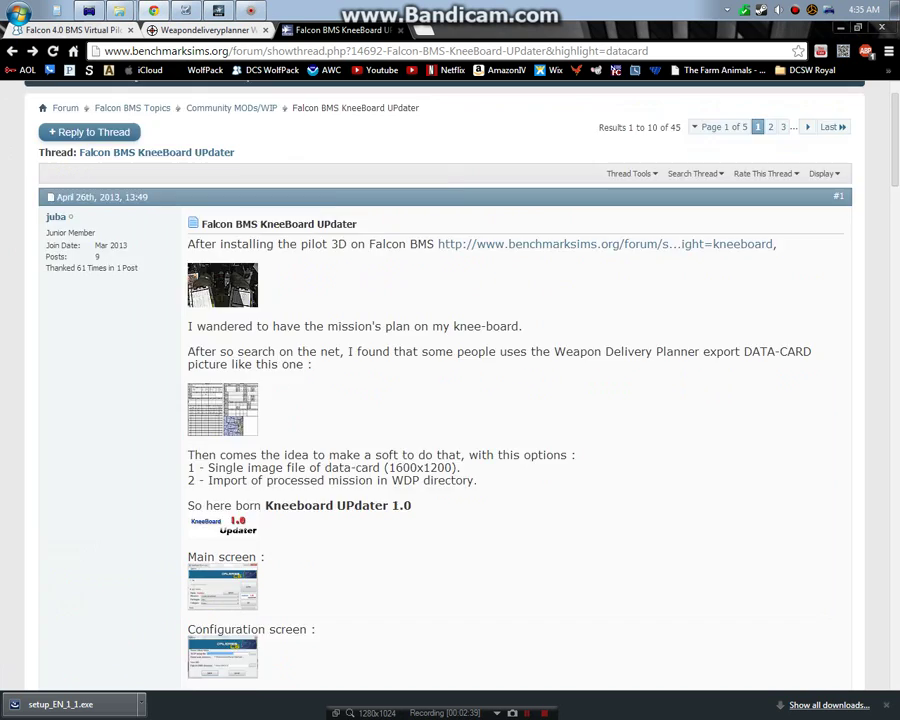
{"action": "scroll", "coordinate": [428, 351], "scroll_direction": "down", "scroll_amount": 1}
{"action": "scroll", "coordinate": [428, 351], "scroll_direction": "down", "scroll_amount": 1}
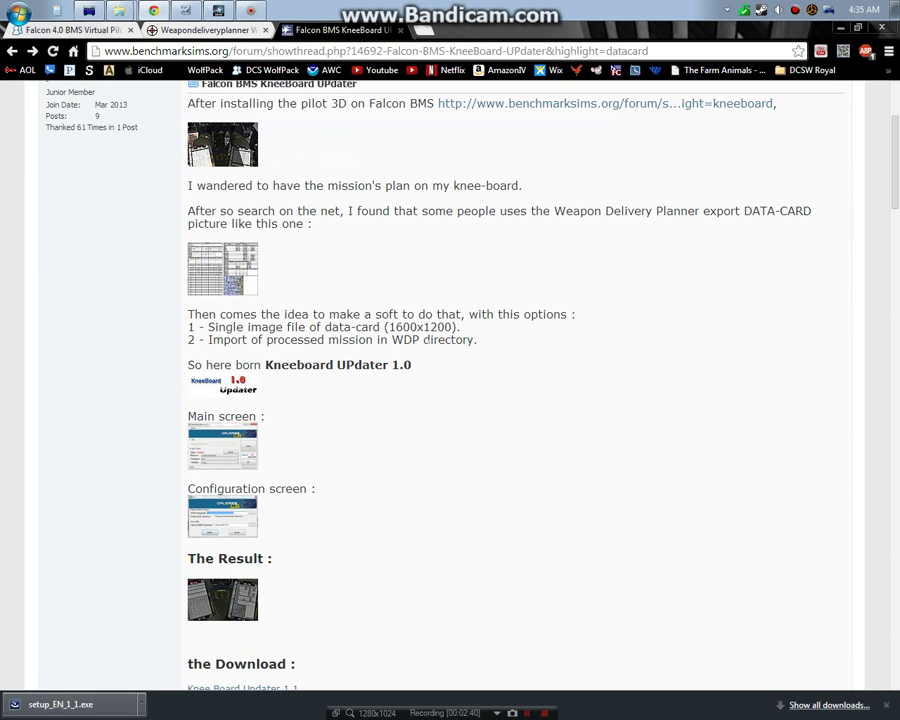
{"action": "left_click", "coordinate": [154, 14]}
Step: Review Weapon Delivery Planner settings, cancelling the datacard directory browse and closing without changes
{"action": "left_click", "coordinate": [250, 12]}
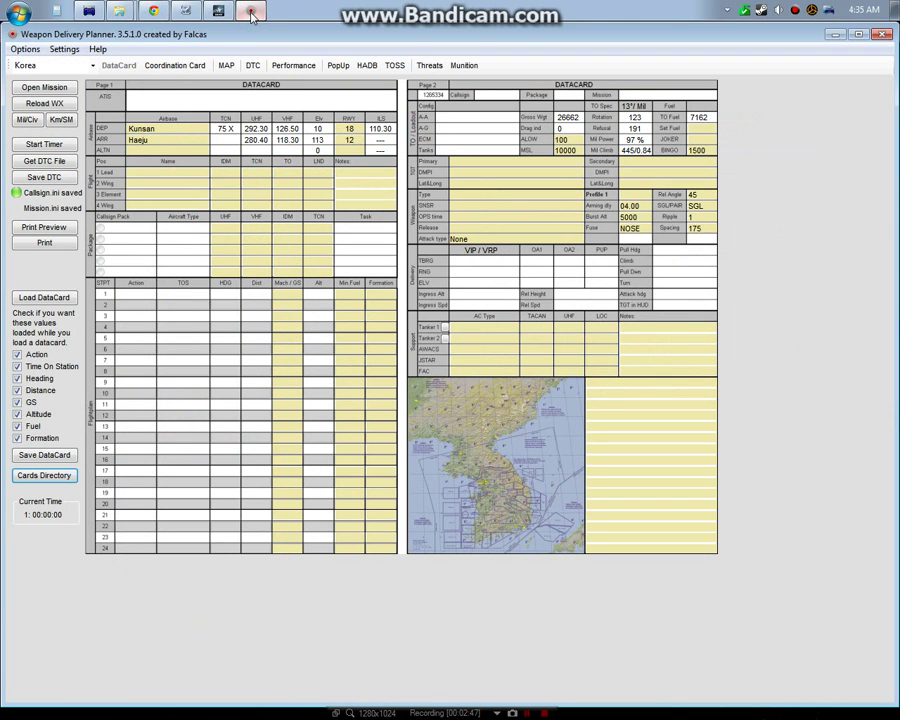
{"action": "left_click", "coordinate": [62, 50]}
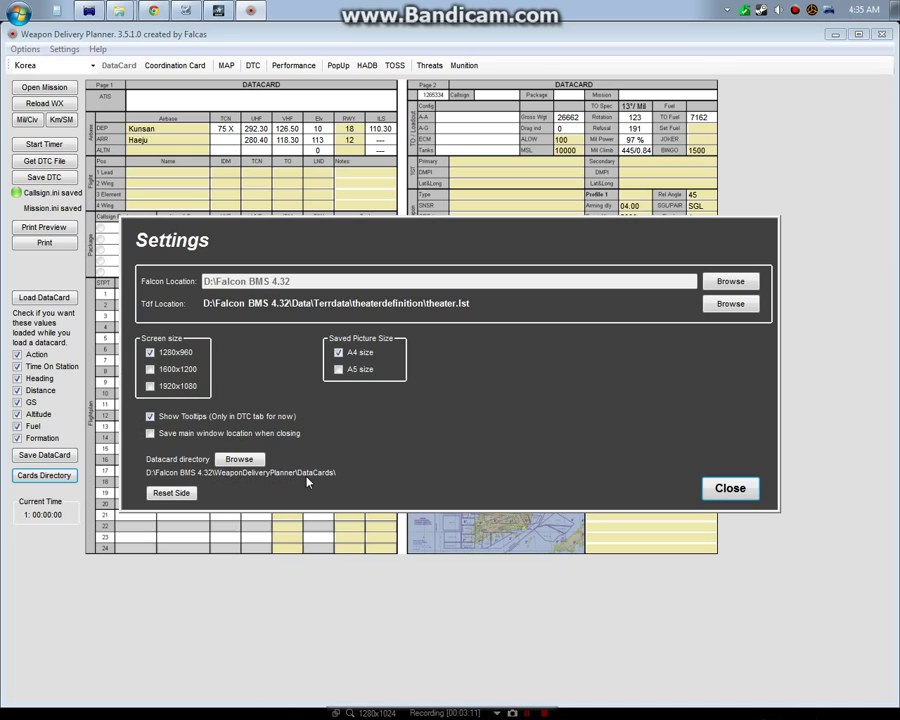
{"action": "left_click", "coordinate": [241, 459]}
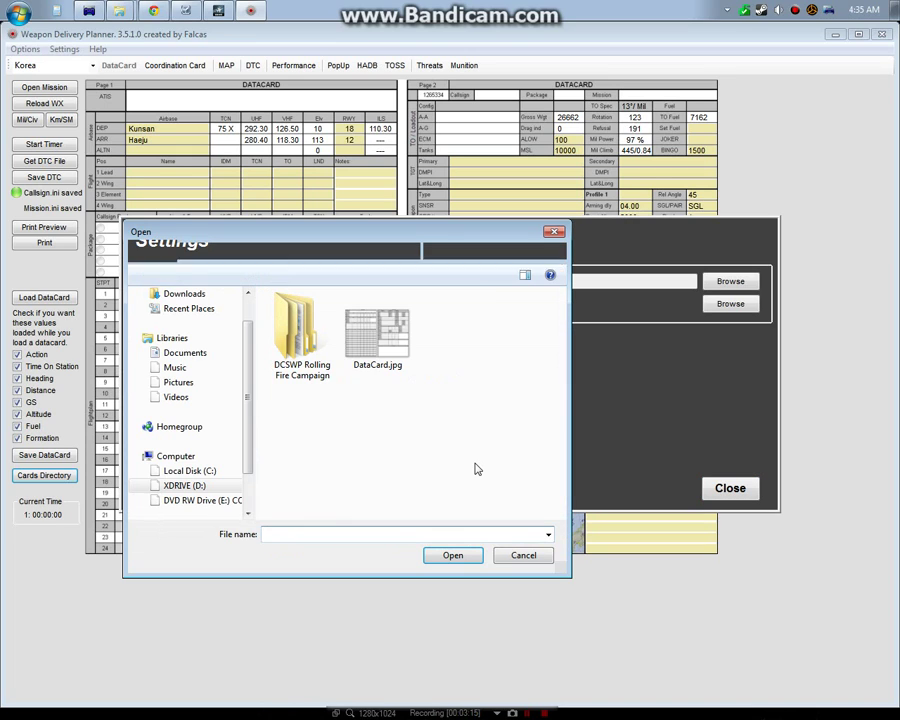
{"action": "left_click", "coordinate": [520, 556]}
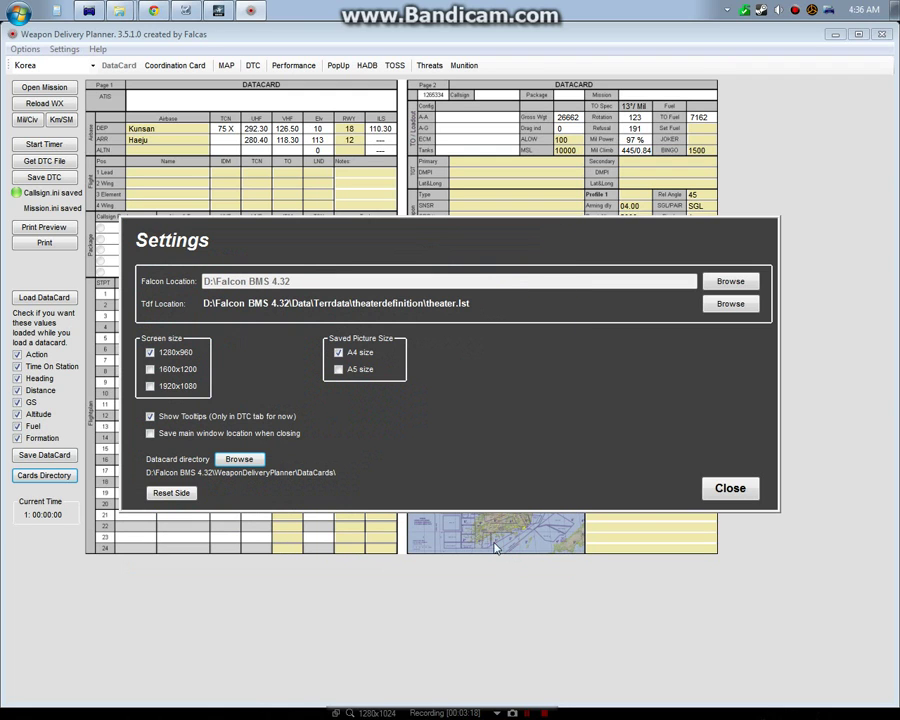
{"action": "left_click", "coordinate": [730, 490]}
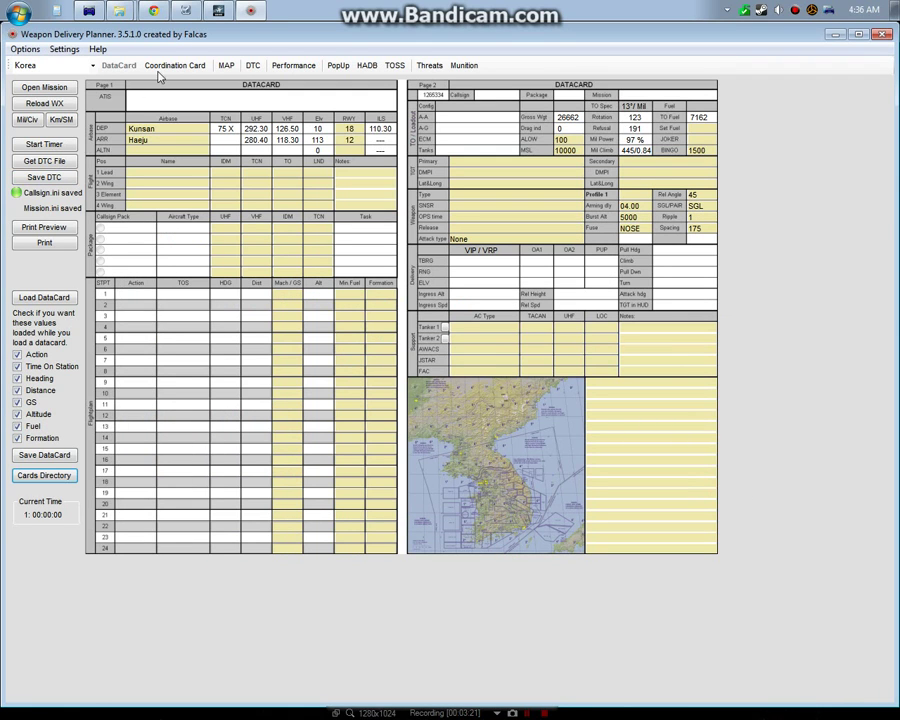
Step: Close Weapon Delivery Planner, minimize the MODS folder, and restore Falcon BMS
{"action": "key", "text": "alt+F4"}
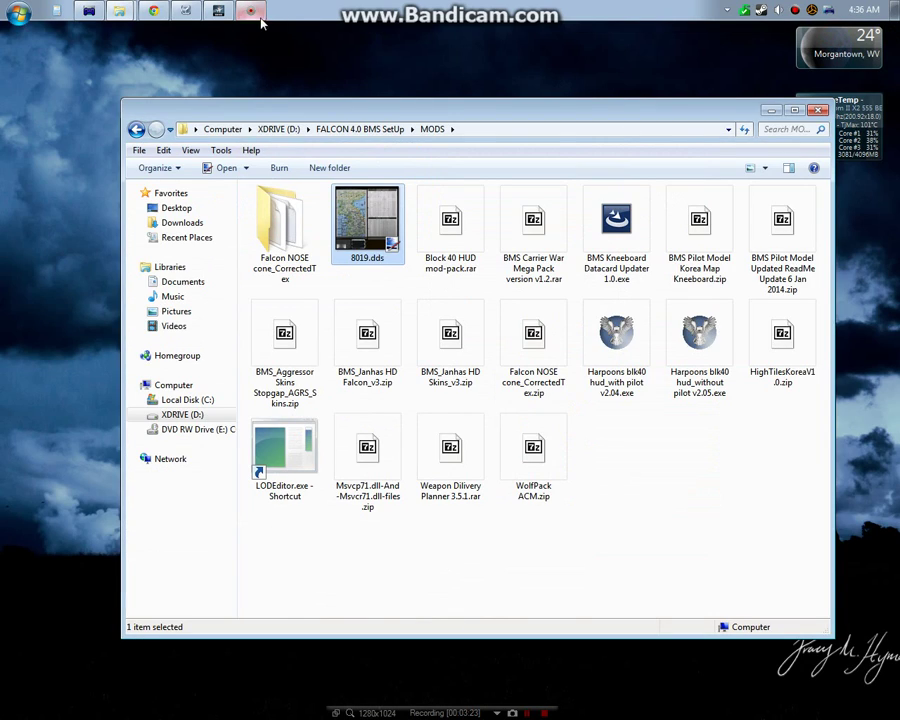
{"action": "left_click", "coordinate": [766, 109]}
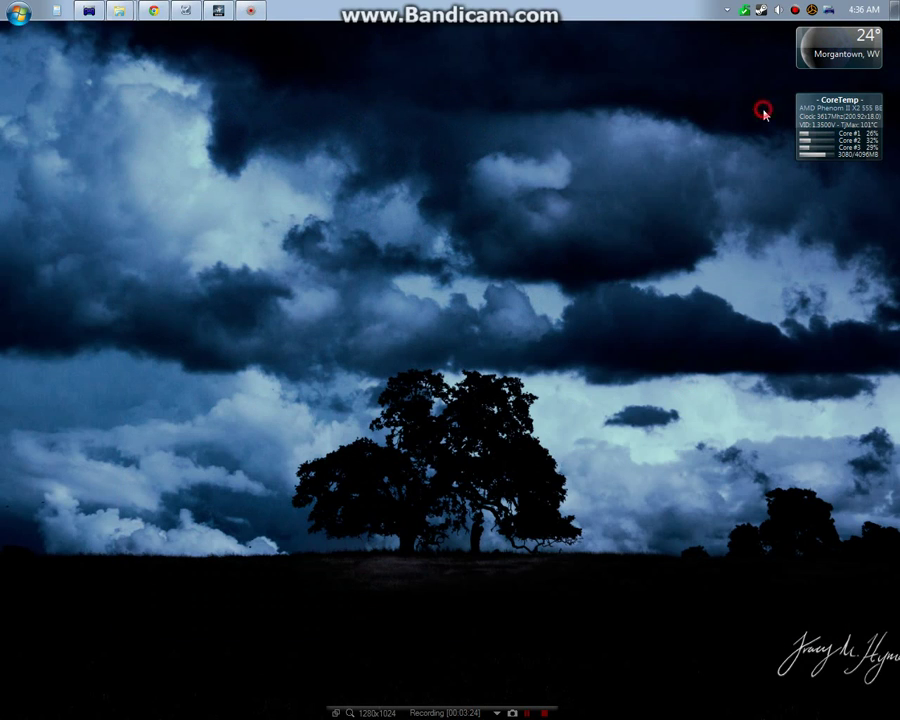
{"action": "left_click", "coordinate": [219, 15]}
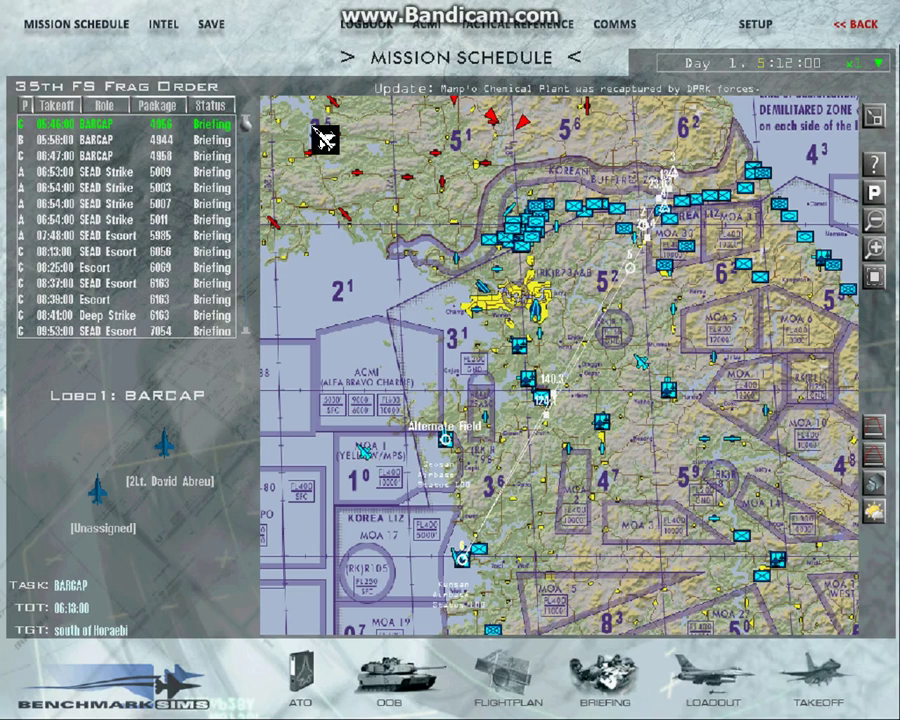
Step: Select the BARCAP flights of packages 4944 and 4956, then leave the game for the desktop
{"action": "left_click", "coordinate": [119, 140]}
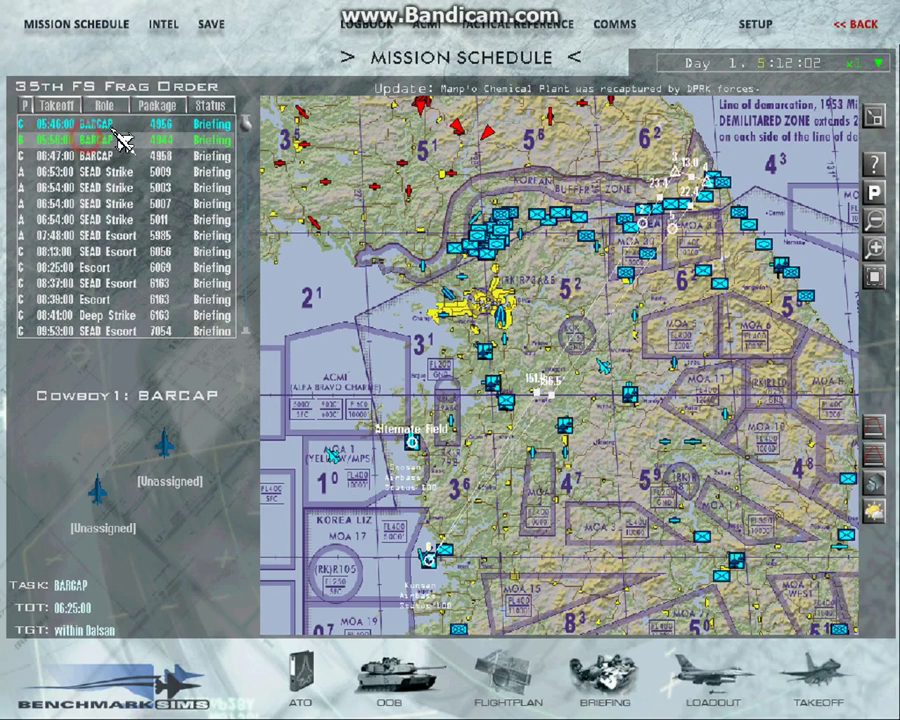
{"action": "left_click", "coordinate": [115, 125]}
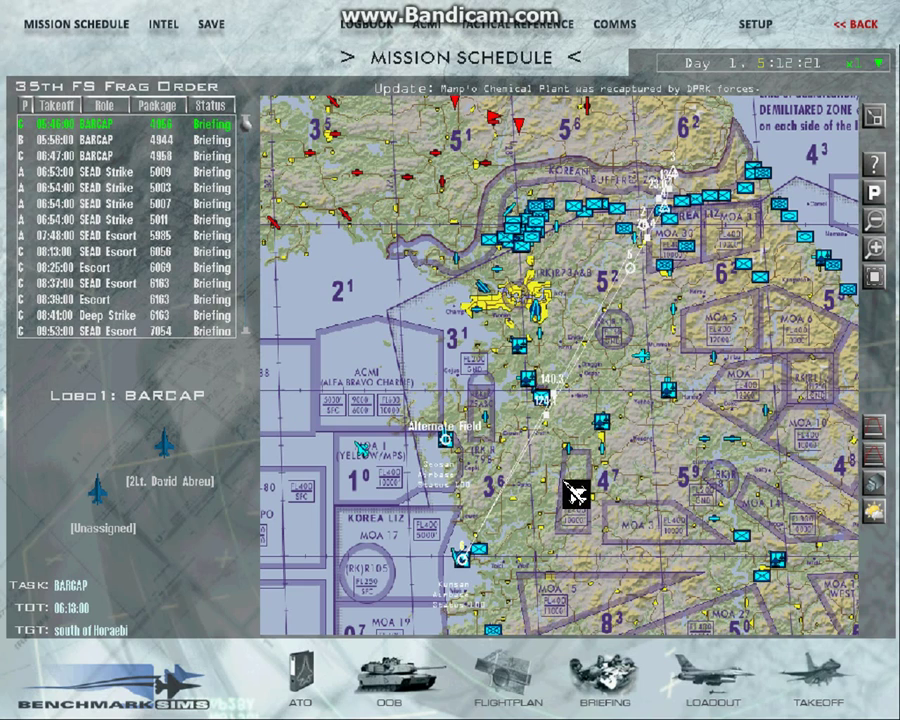
{"action": "key", "text": "alt+Tab"}
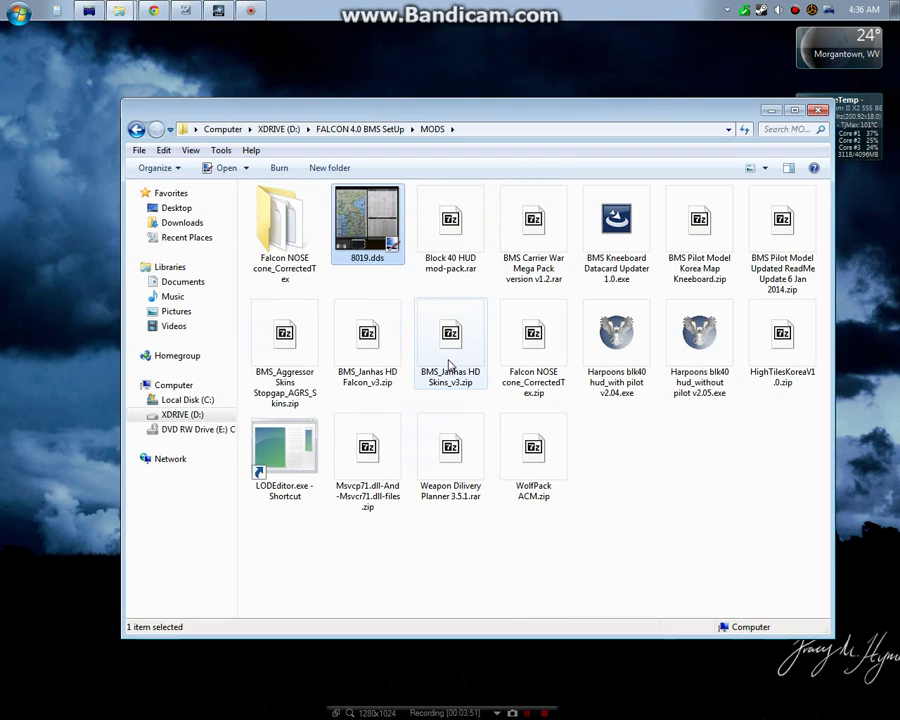
Step: Load DCSWP Rolling Fire Campaign.cam from the SAVE folder and move the package selection window down
{"action": "left_click", "coordinate": [771, 109]}
{"action": "left_click", "coordinate": [185, 10]}
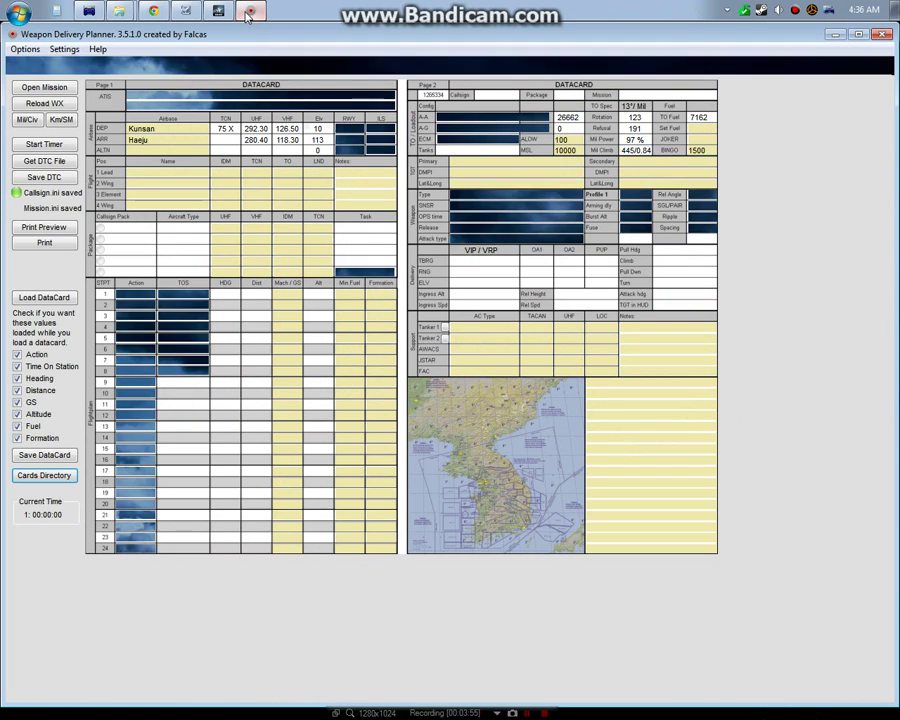
{"action": "left_click", "coordinate": [58, 92]}
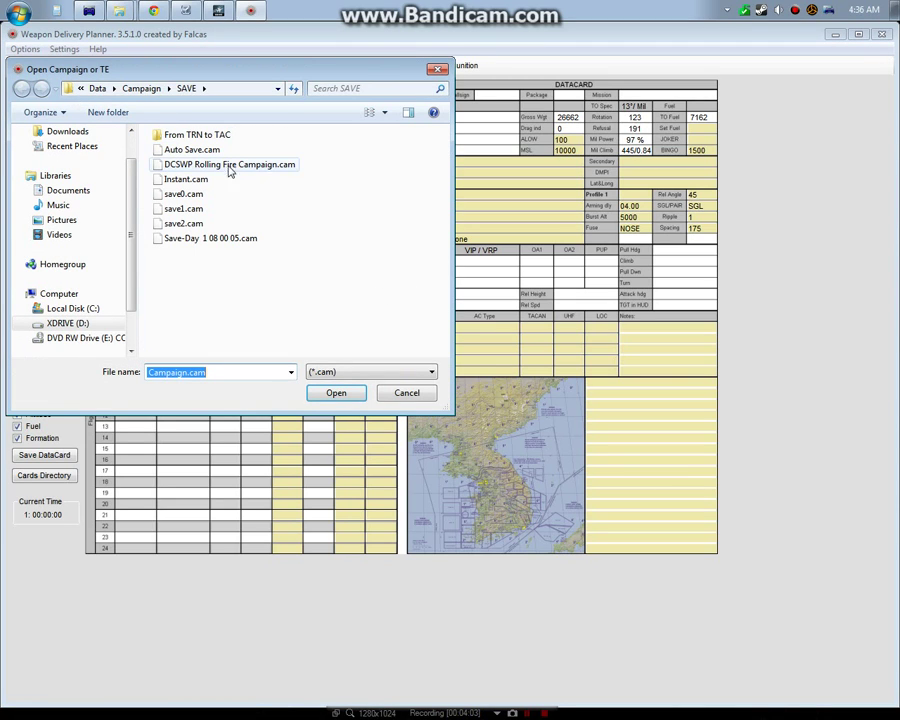
{"action": "left_click", "coordinate": [72, 92]}
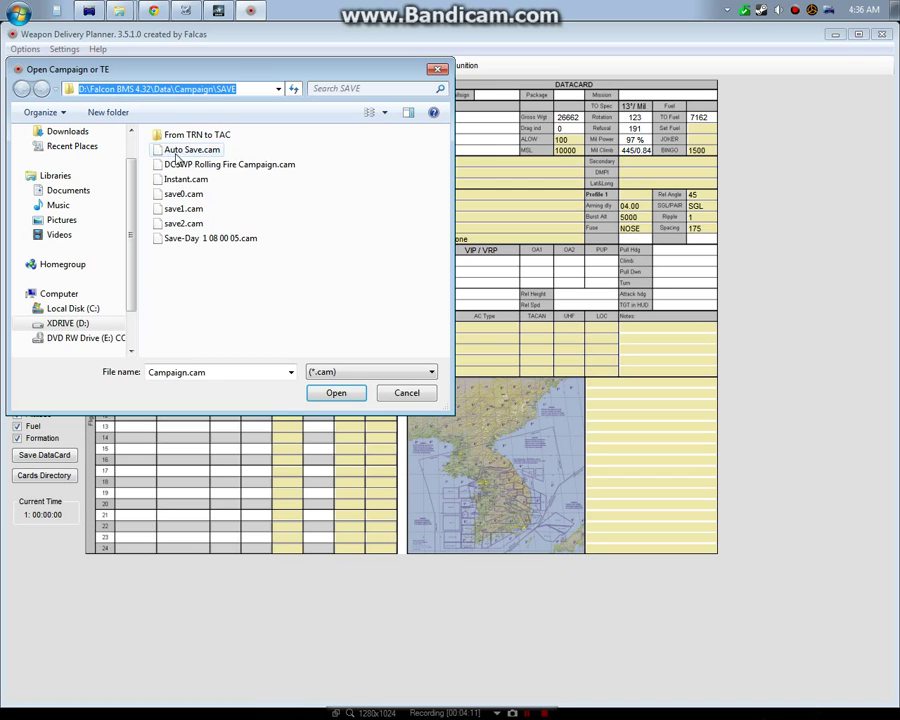
{"action": "left_click", "coordinate": [245, 165]}
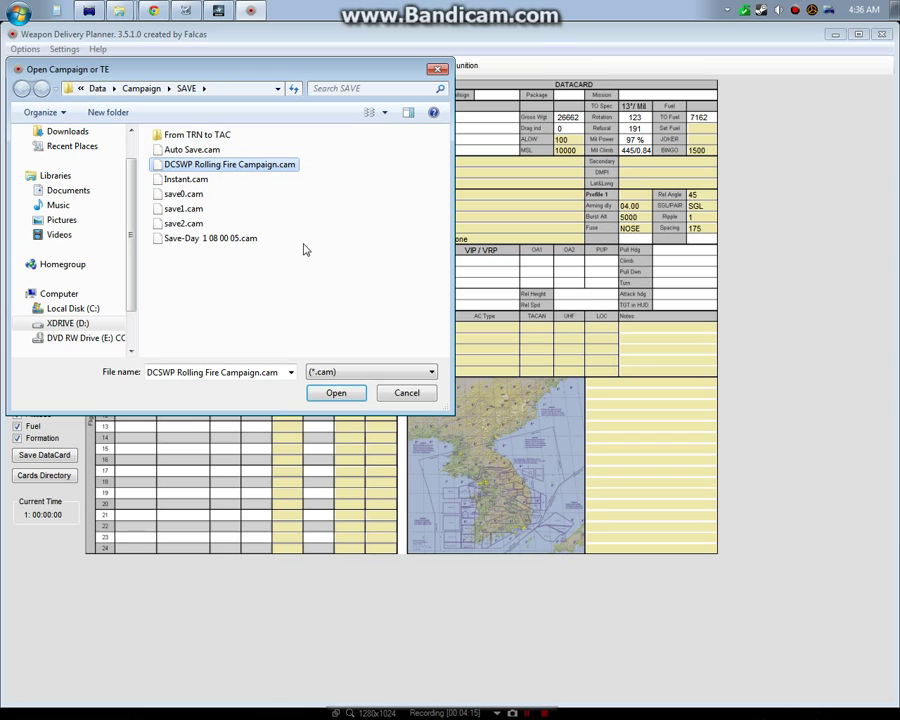
{"action": "left_click", "coordinate": [337, 393]}
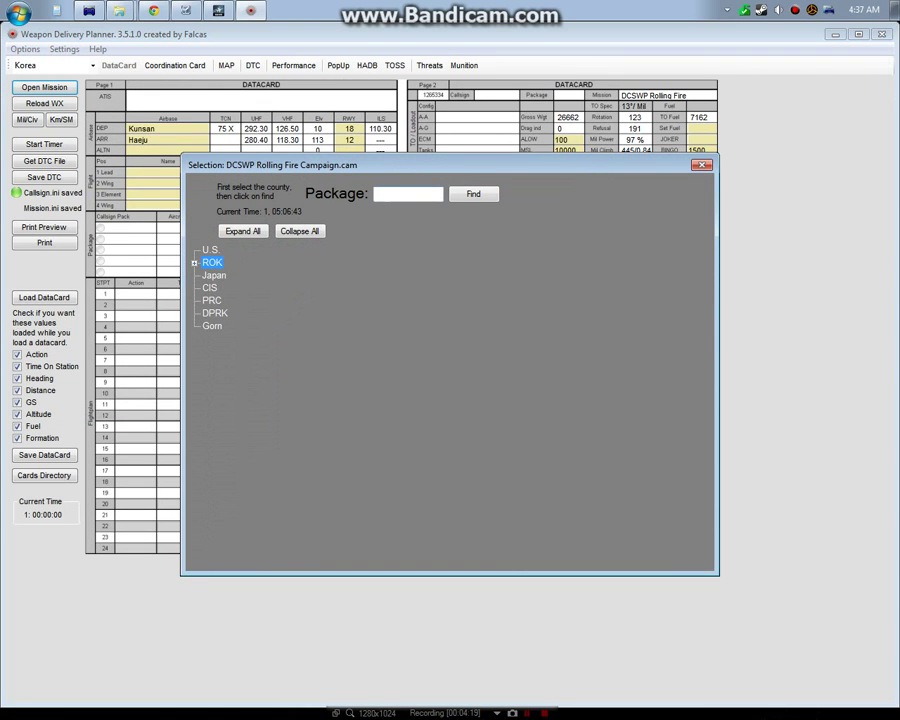
{"action": "left_click_drag", "start_coordinate": [387, 167], "coordinate": [388, 203]}
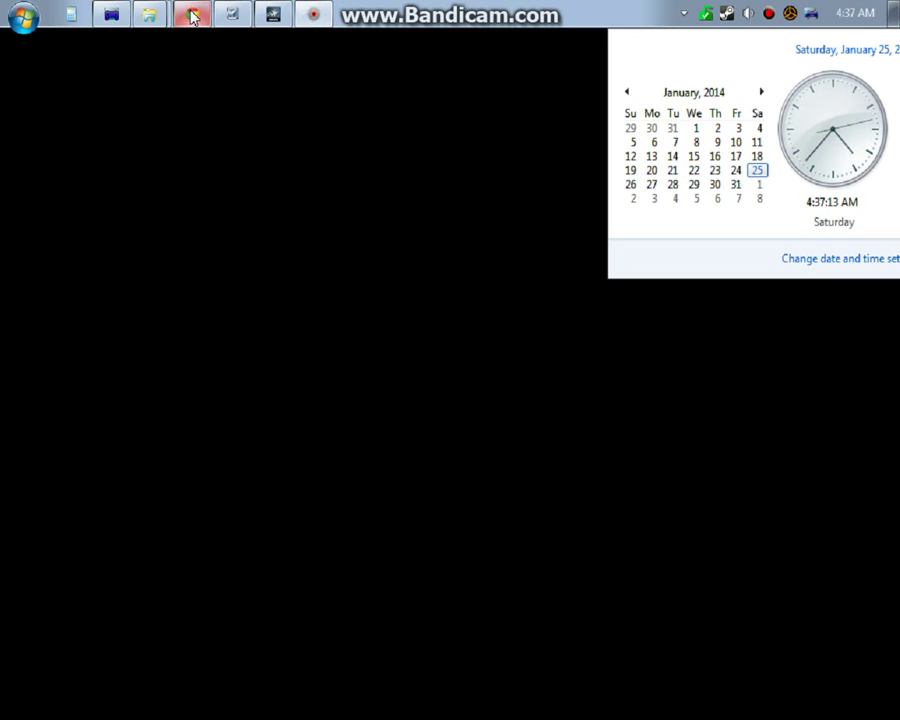
Step: Force-end the Falcon BMS.exe process in Windows Task Manager, then close Task Manager
{"action": "left_click", "coordinate": [272, 18]}
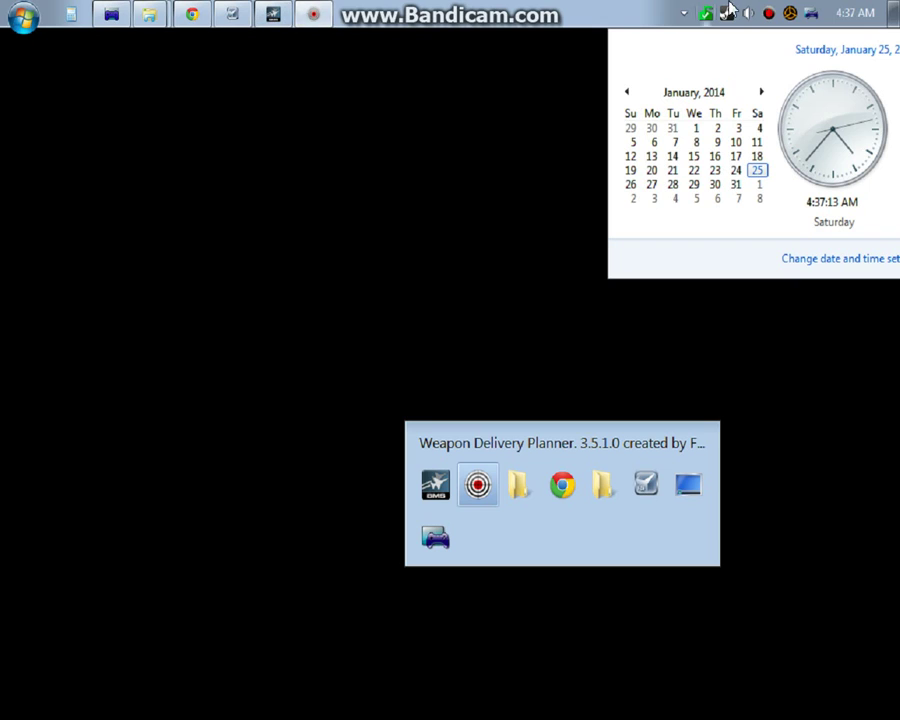
{"action": "right_click", "coordinate": [616, 12]}
{"action": "left_click", "coordinate": [680, 137]}
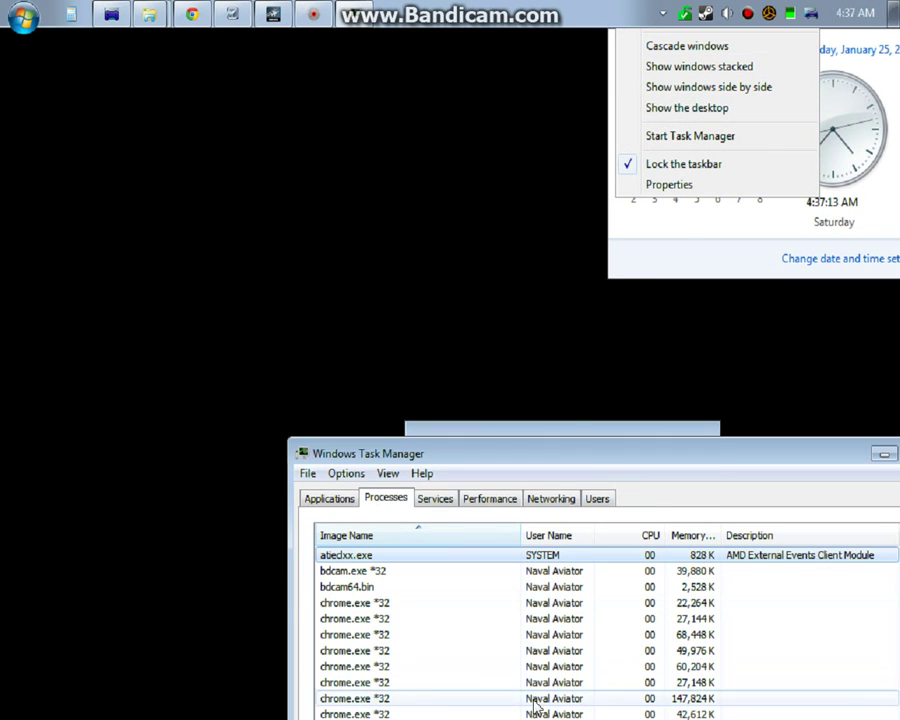
{"action": "right_click", "coordinate": [456, 588]}
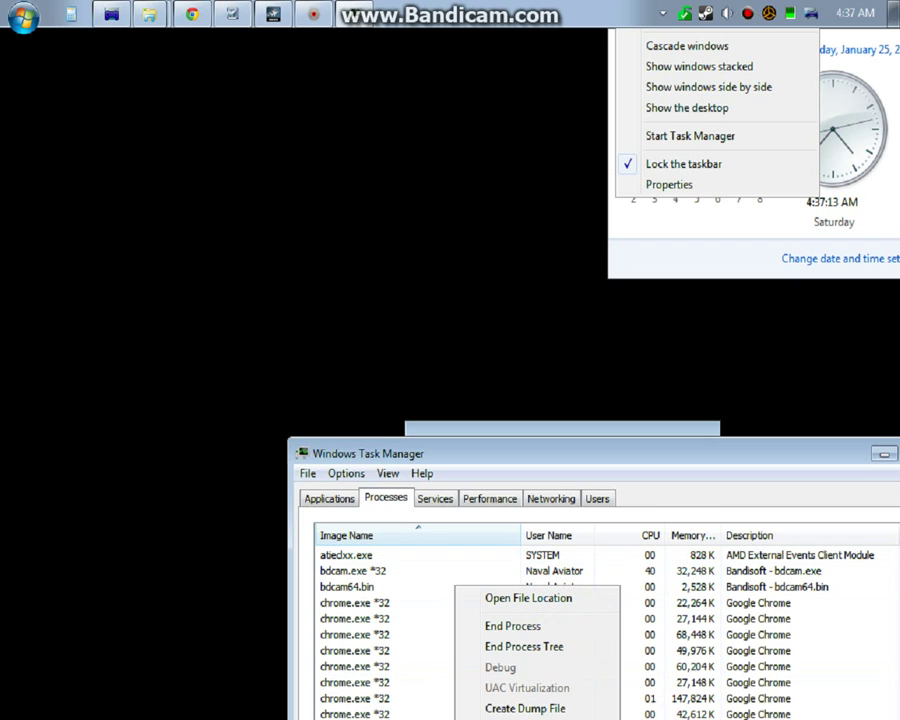
{"action": "left_click", "coordinate": [525, 626]}
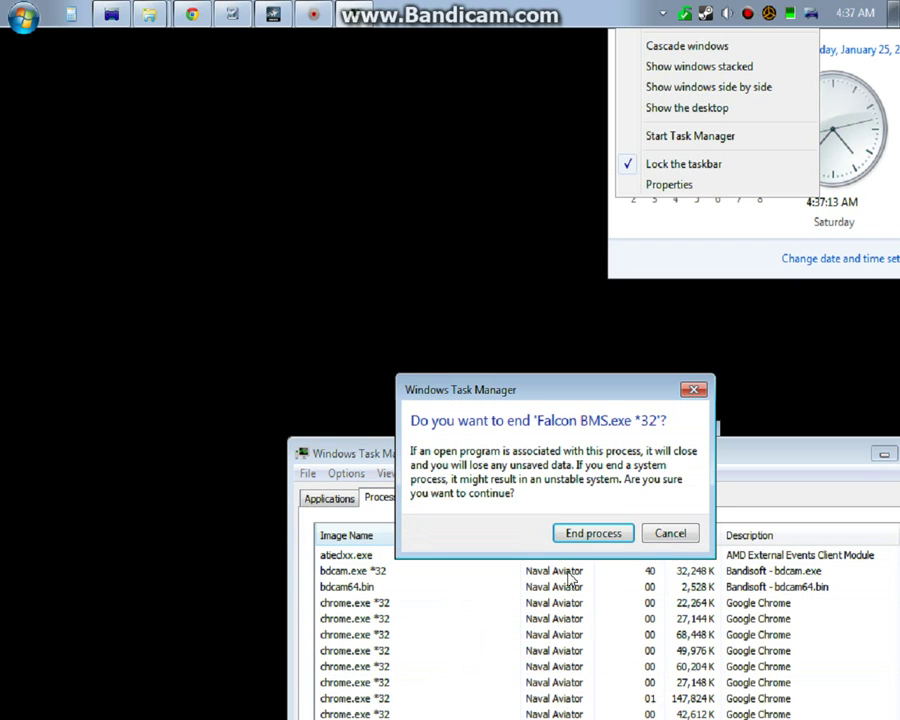
{"action": "left_click", "coordinate": [580, 538]}
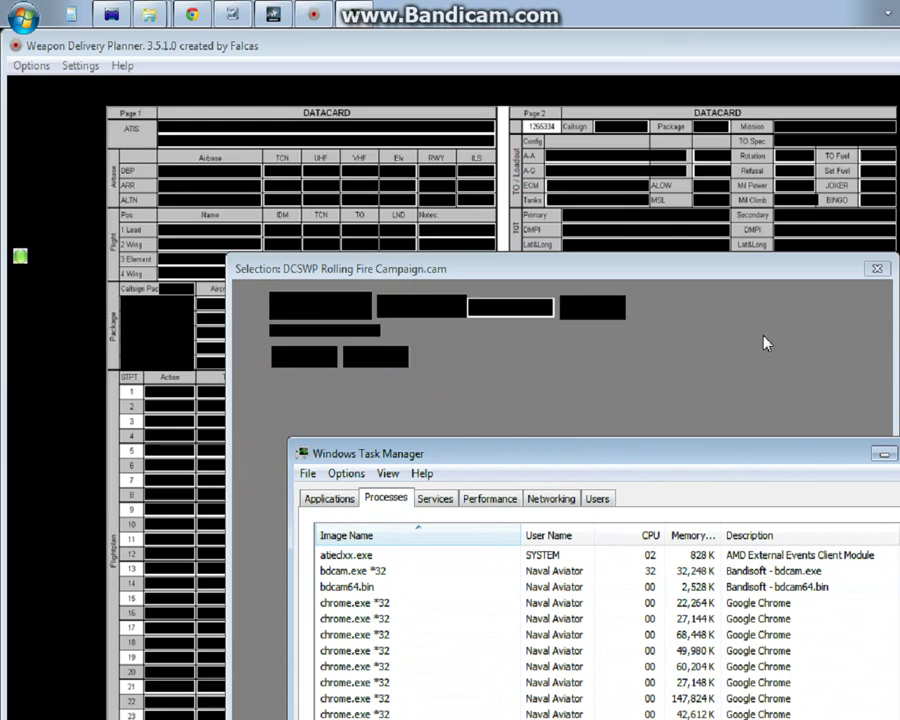
{"action": "key", "text": "alt+F4"}
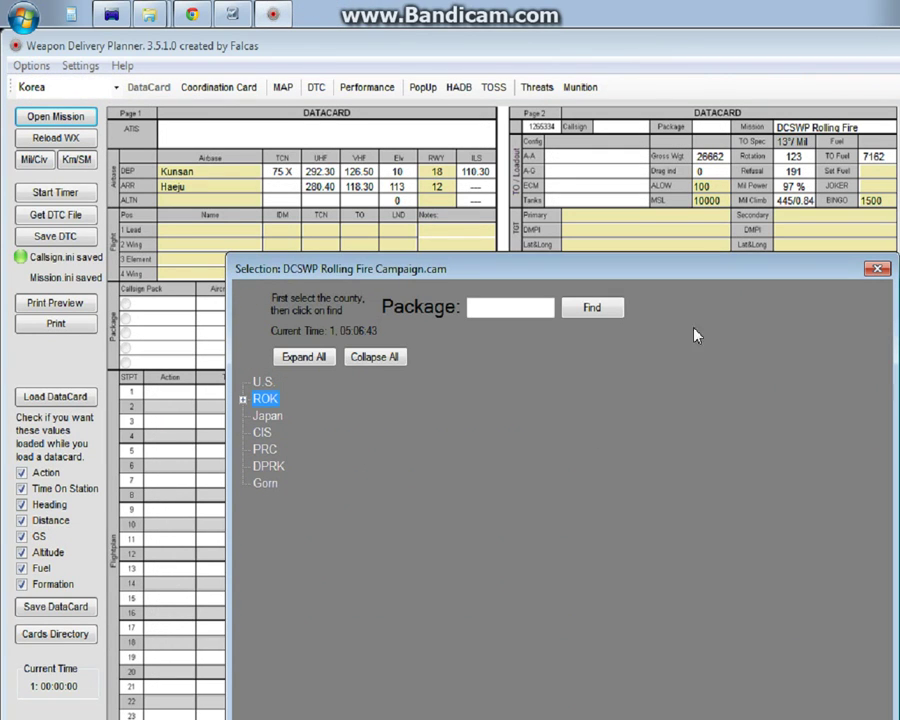
Step: Find package 4956 (Lobo 1) in the mission and use its waypoints rather than DTC data
{"action": "left_click", "coordinate": [511, 320]}
{"action": "left_click", "coordinate": [589, 312]}
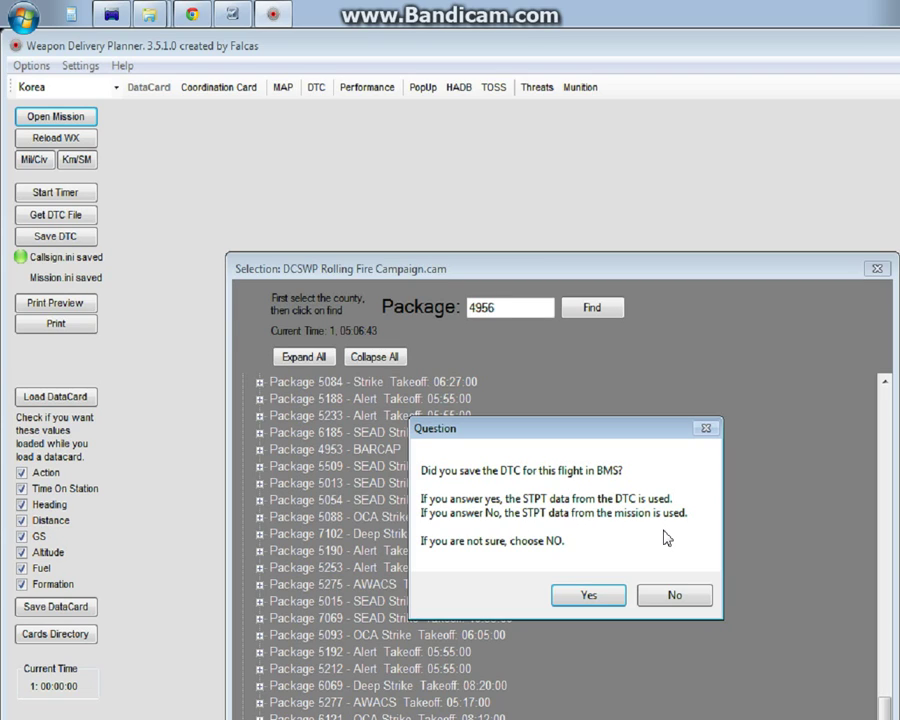
{"action": "left_click", "coordinate": [674, 597]}
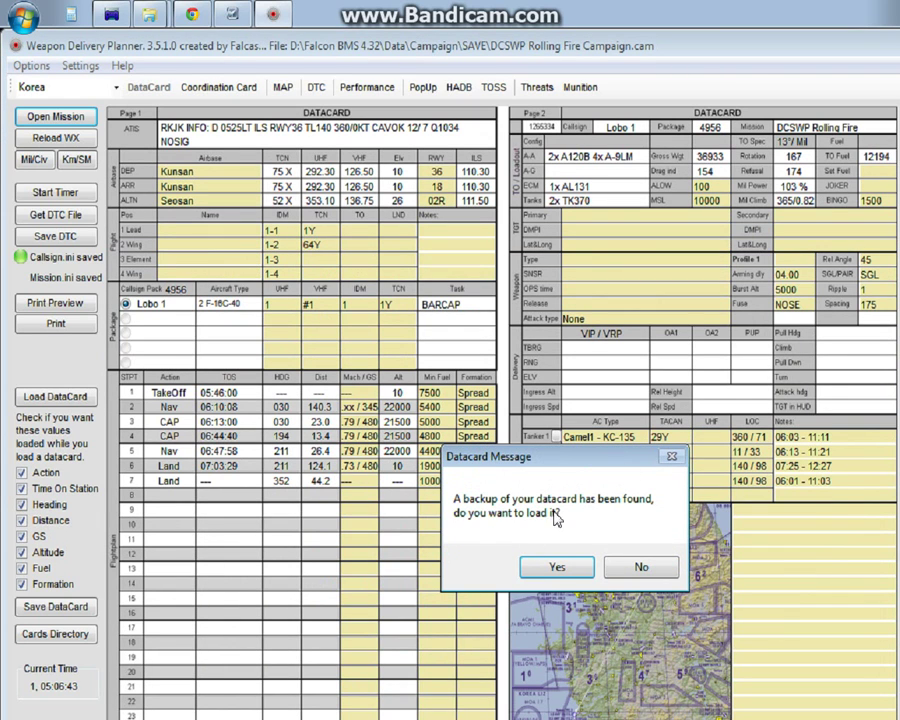
Step: Decline both the backup datacard and backup Mission.ini, then restore the planner window
{"action": "left_click", "coordinate": [620, 567]}
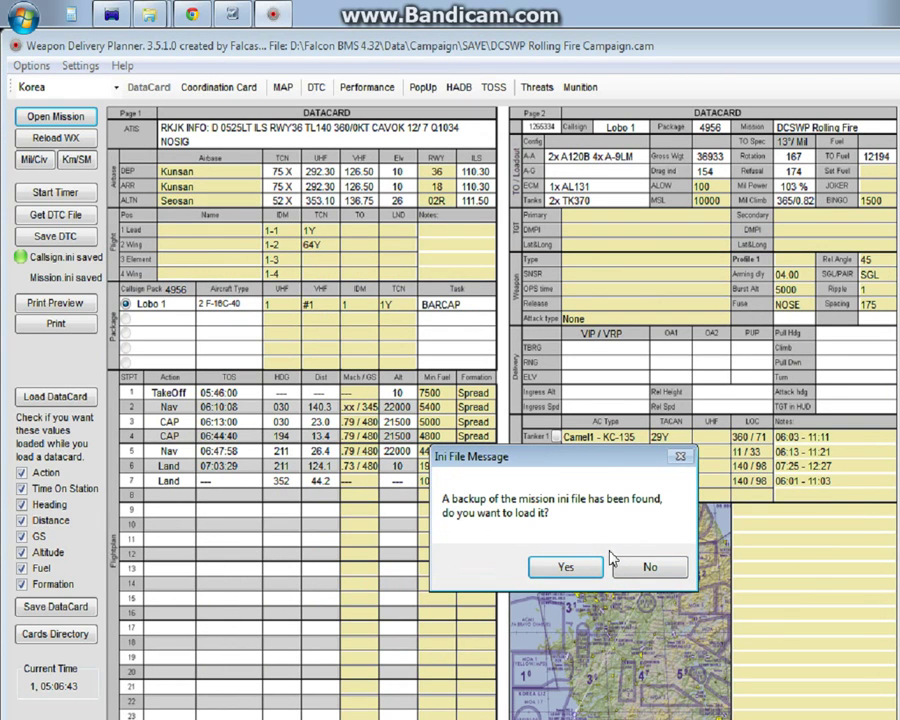
{"action": "left_click", "coordinate": [625, 567]}
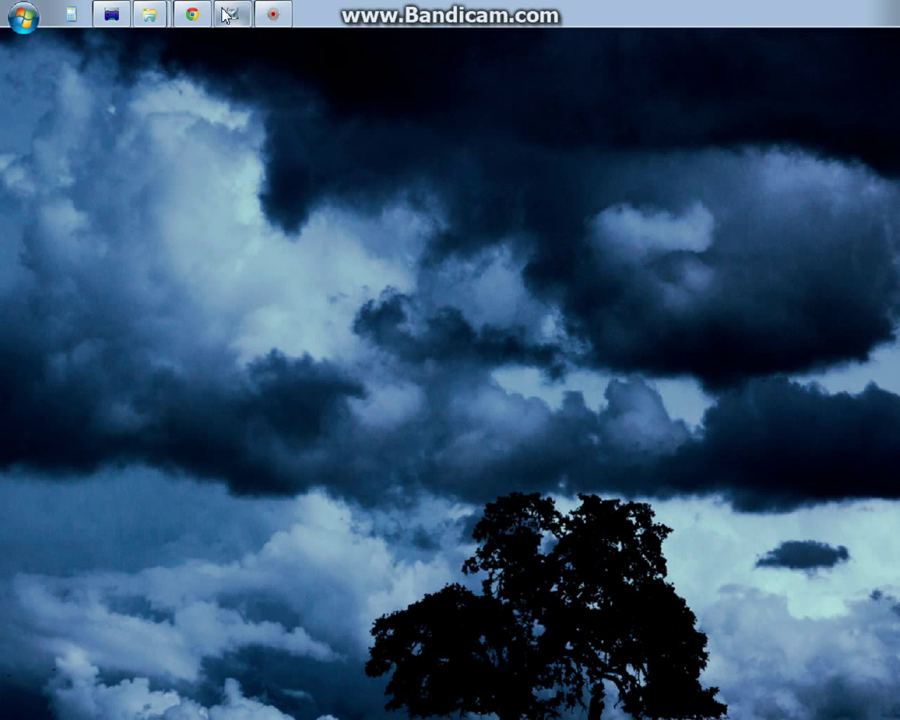
{"action": "left_click", "coordinate": [258, 12]}
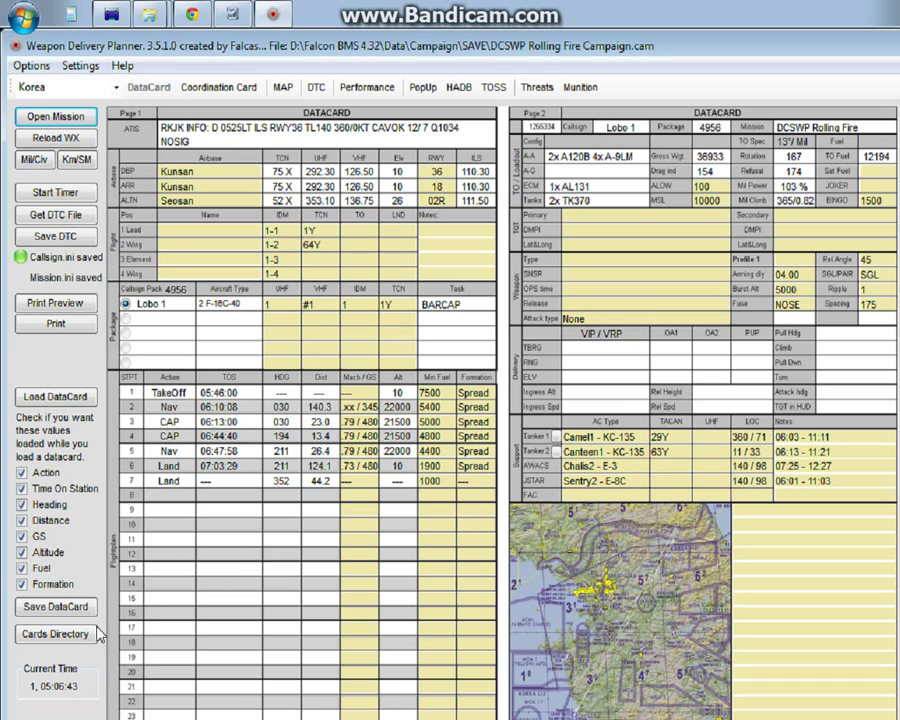
Step: Save the Lobo 1 datacard under package 4956, checking the save path and skipping the backup save
{"action": "left_click", "coordinate": [58, 608]}
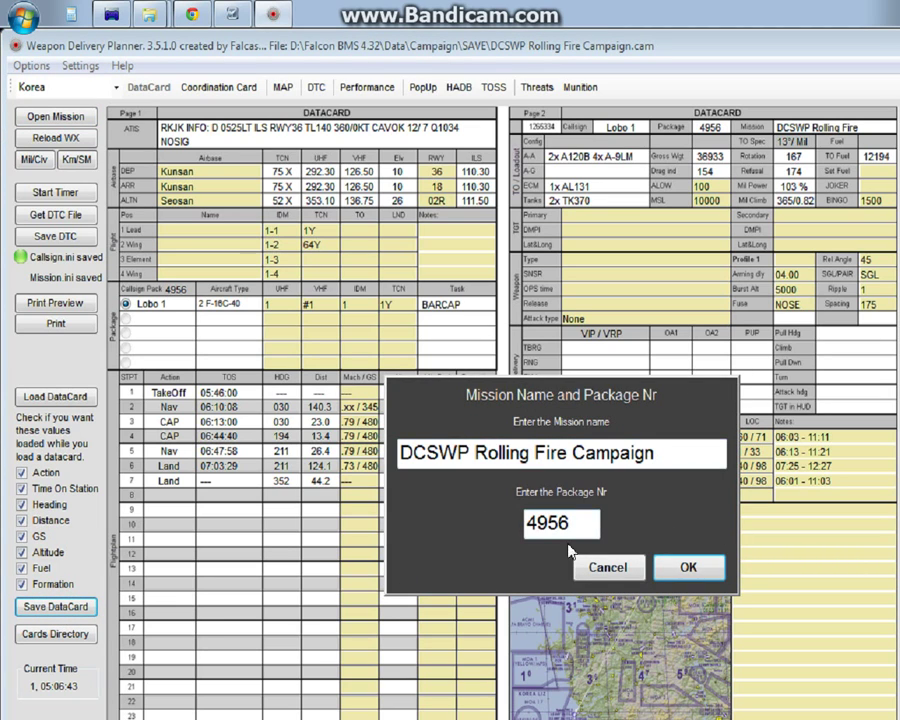
{"action": "left_click", "coordinate": [676, 570]}
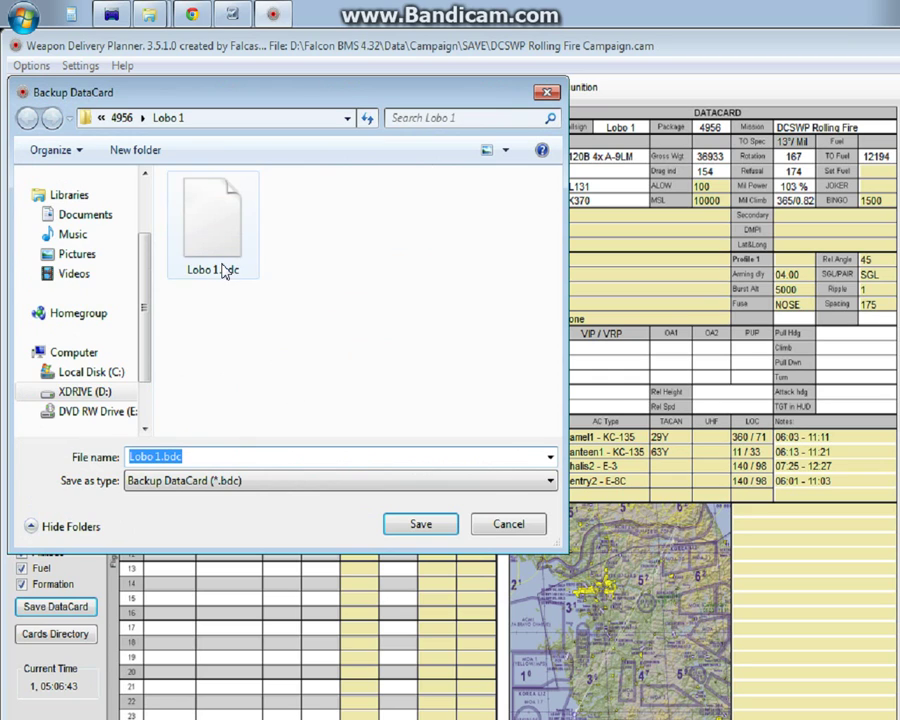
{"action": "left_click", "coordinate": [86, 118]}
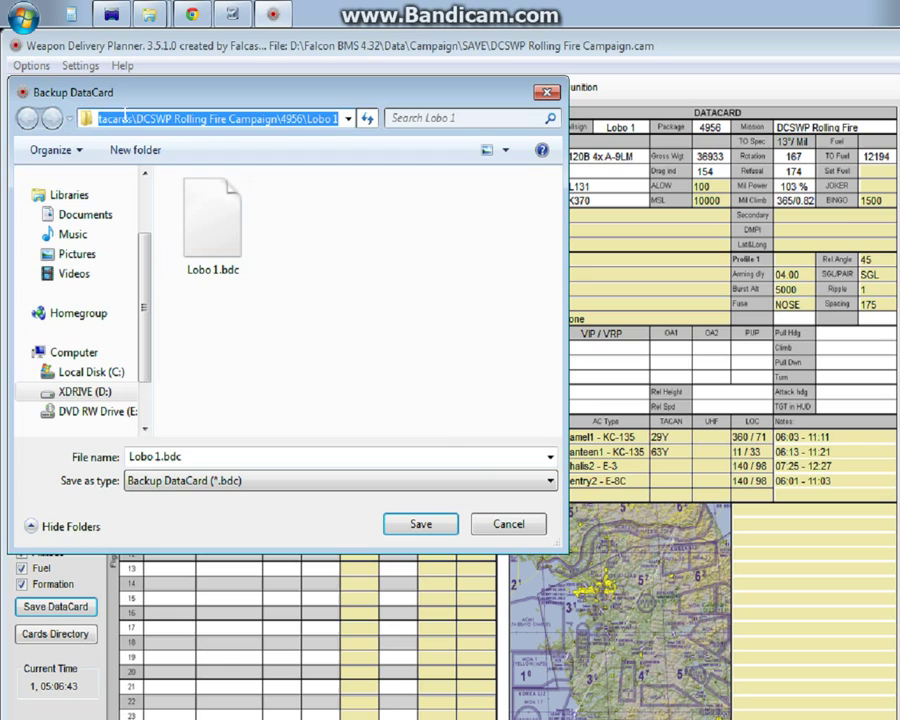
{"action": "left_click", "coordinate": [305, 118]}
{"action": "key", "text": "Left"}
{"action": "key", "text": "Left"}
{"action": "key", "text": "Left"}
{"action": "key", "text": "Left"}
{"action": "key", "text": "Left"}
{"action": "key", "text": "Left"}
{"action": "key", "text": "Left"}
{"action": "key", "text": "Left"}
{"action": "key", "text": "Left"}
{"action": "key", "text": "Left"}
{"action": "key", "text": "Left"}
{"action": "key", "text": "Left"}
{"action": "key", "text": "Left"}
{"action": "key", "text": "Left"}
{"action": "key", "text": "Left"}
{"action": "key", "text": "Left"}
{"action": "key", "text": "Left"}
{"action": "key", "text": "Left"}
{"action": "key", "text": "Left"}
{"action": "key", "text": "Left"}
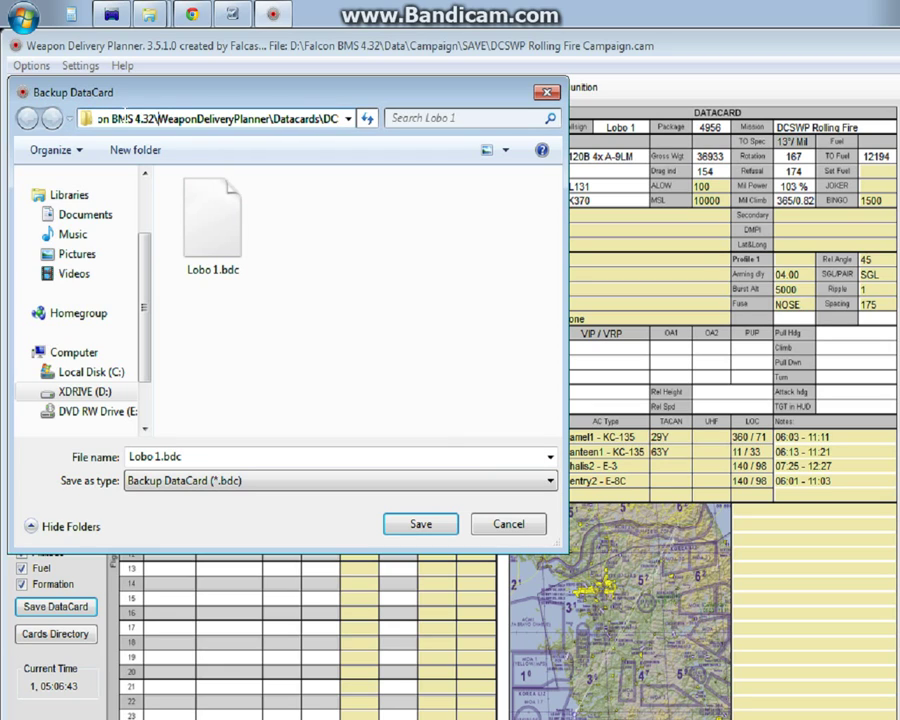
{"action": "key", "text": "Right"}
{"action": "key", "text": "Right"}
{"action": "key", "text": "Right"}
{"action": "key", "text": "Right"}
{"action": "key", "text": "Right"}
{"action": "key", "text": "Right"}
{"action": "key", "text": "Right"}
{"action": "key", "text": "Right"}
{"action": "key", "text": "Right"}
{"action": "key", "text": "Right"}
{"action": "key", "text": "Right"}
{"action": "key", "text": "Right"}
{"action": "key", "text": "Right"}
{"action": "key", "text": "Right"}
{"action": "key", "text": "Right"}
{"action": "key", "text": "Right"}
{"action": "key", "text": "Right"}
{"action": "key", "text": "Right"}
{"action": "key", "text": "Right"}
{"action": "key", "text": "Right"}
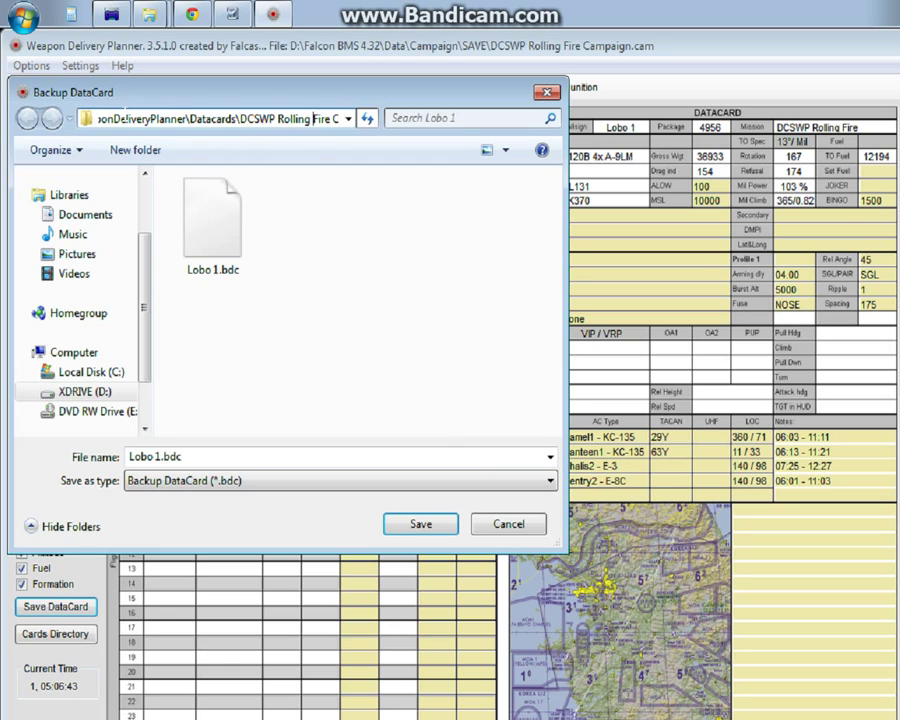
{"action": "left_click", "coordinate": [500, 524]}
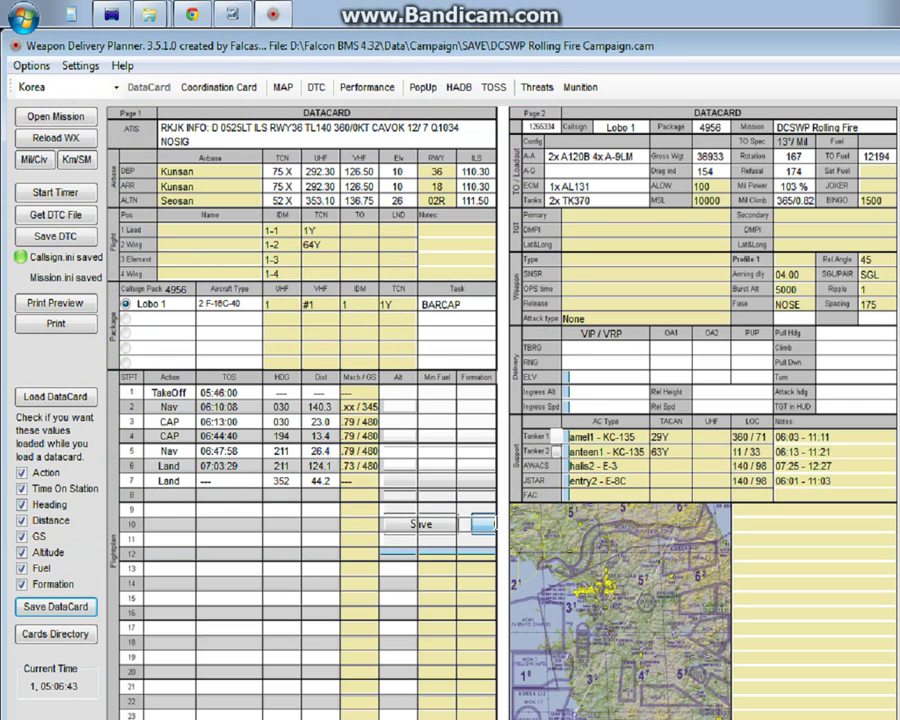
Step: Verify the saved datacard files in the Cards Directory folder, then minimise the planner
{"action": "left_click", "coordinate": [80, 630]}
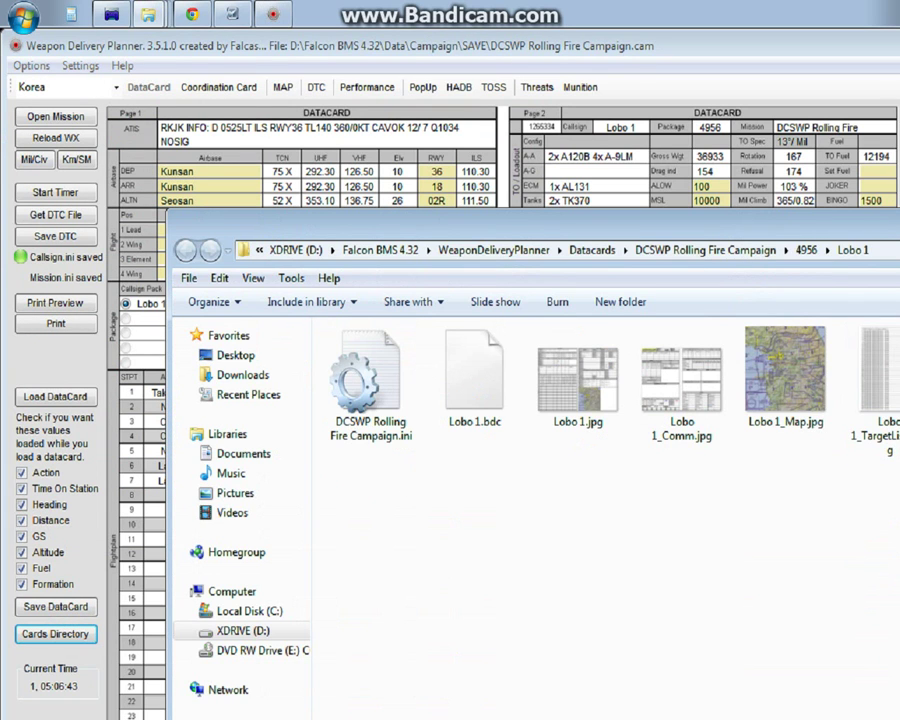
{"action": "key", "text": "alt+F4"}
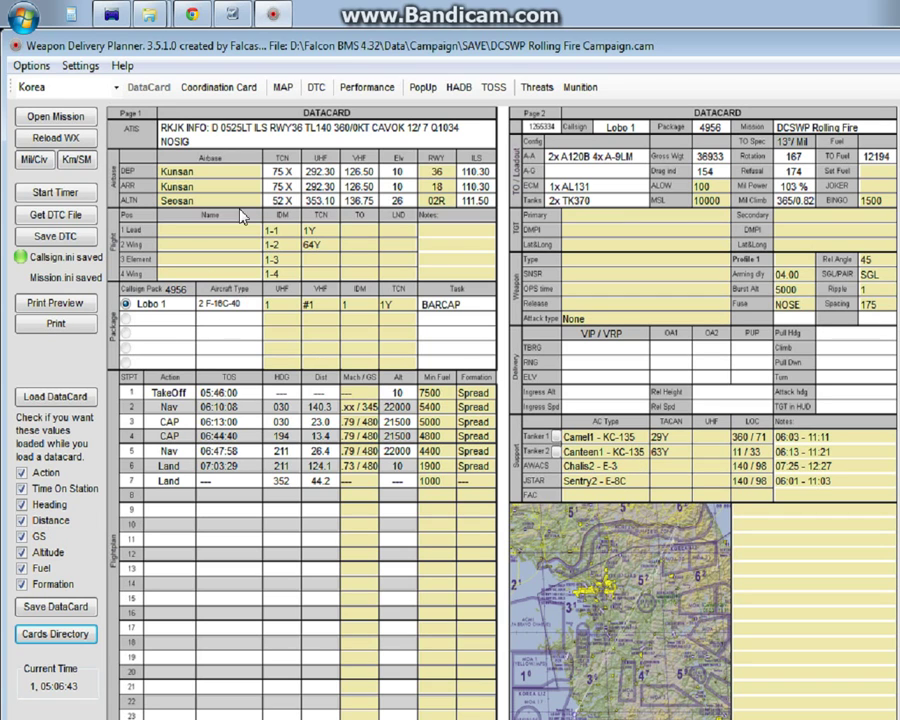
{"action": "left_click", "coordinate": [233, 13]}
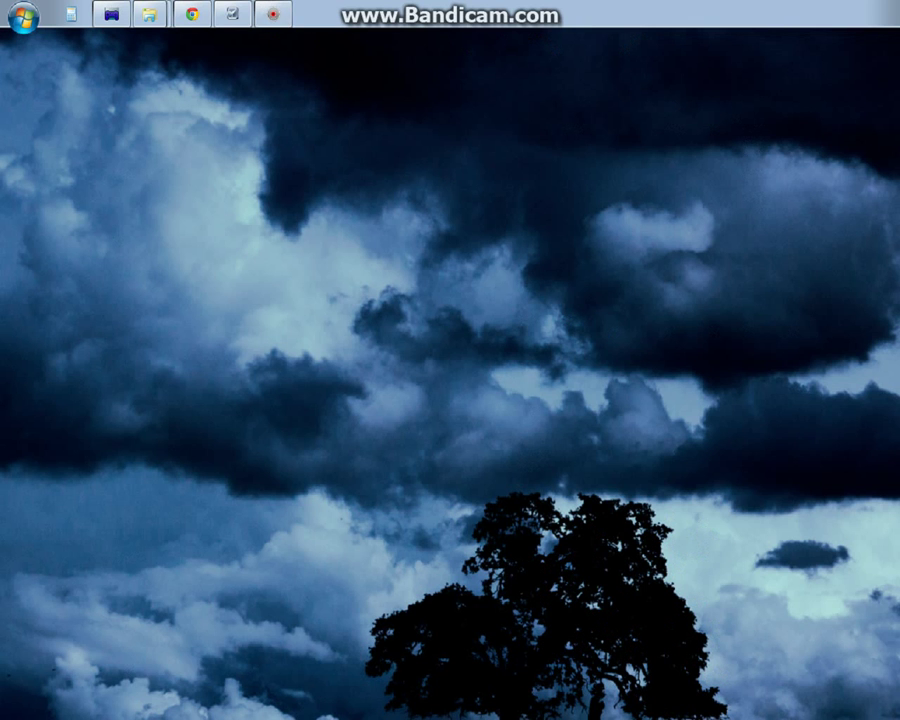
Step: In KneeBoard Updater, confirm WDP Source reads package 4956, Lobo 1, then return to the planner
{"action": "left_click", "coordinate": [233, 13]}
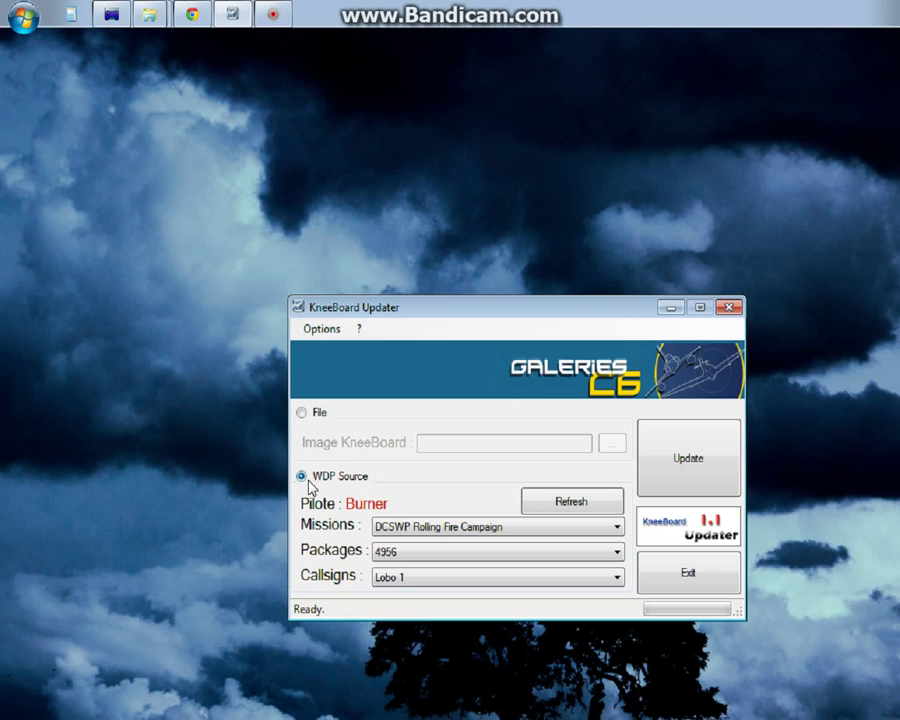
{"action": "left_click", "coordinate": [306, 412]}
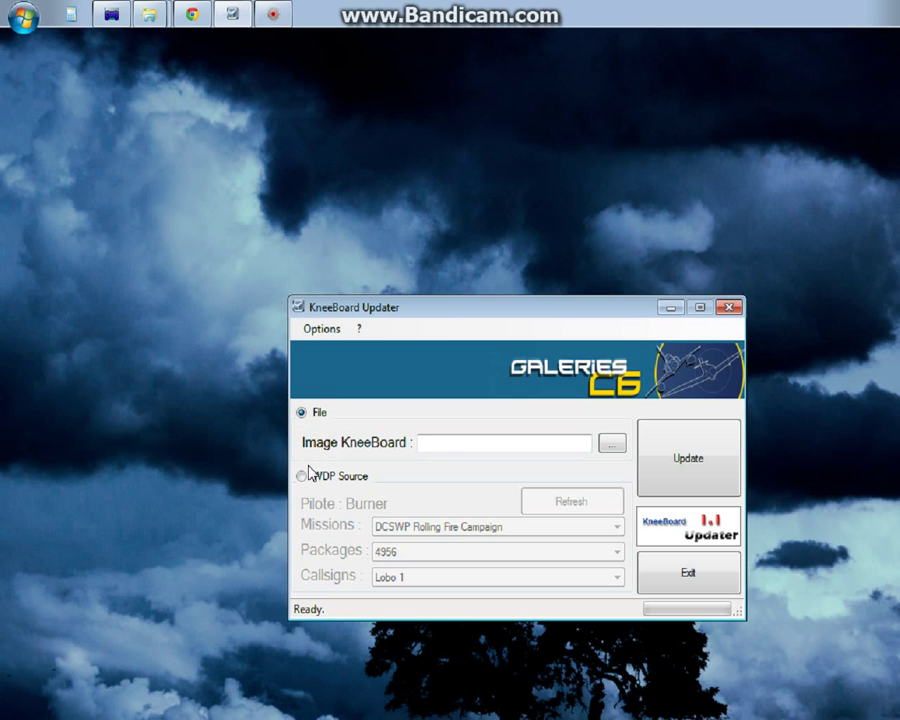
{"action": "left_click", "coordinate": [302, 477]}
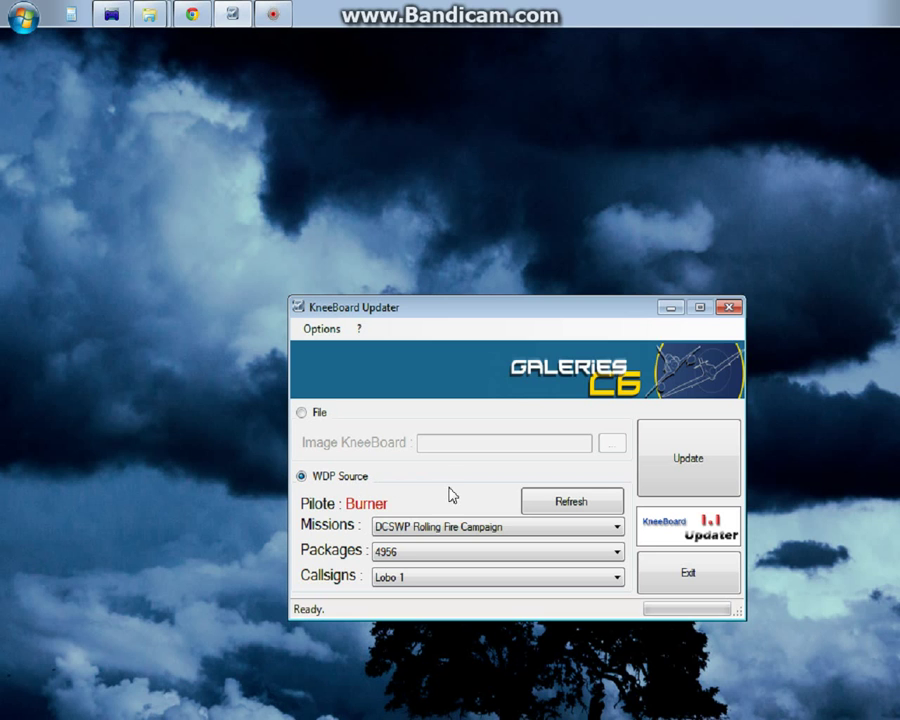
{"action": "left_click", "coordinate": [271, 18]}
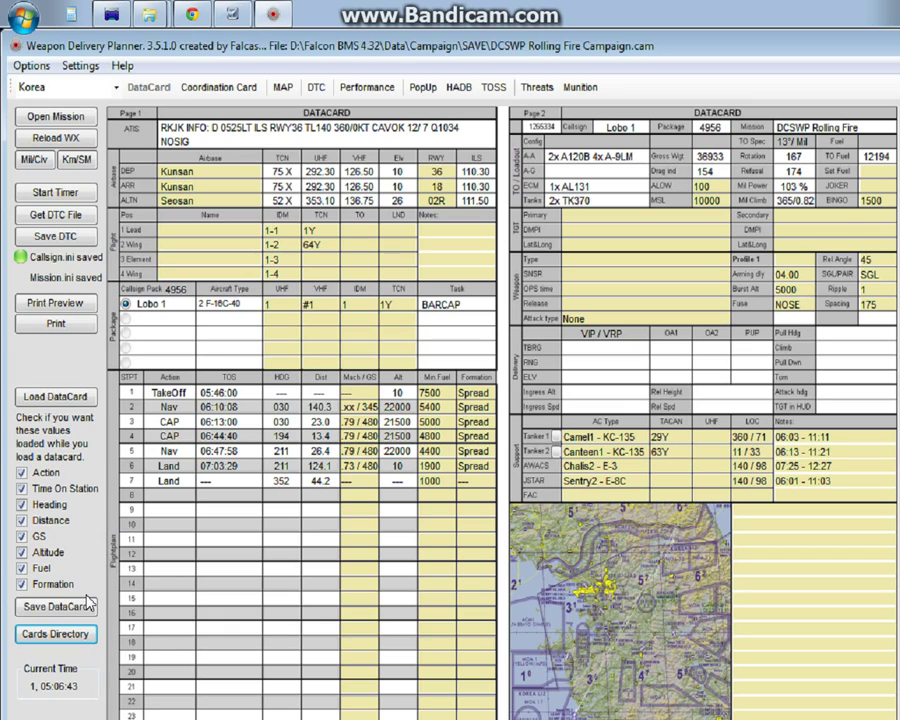
Step: Save the Lobo 1 DTC data to the pilot ini file and switch to KneeBoard Updater
{"action": "left_click", "coordinate": [70, 238]}
{"action": "left_click", "coordinate": [575, 556]}
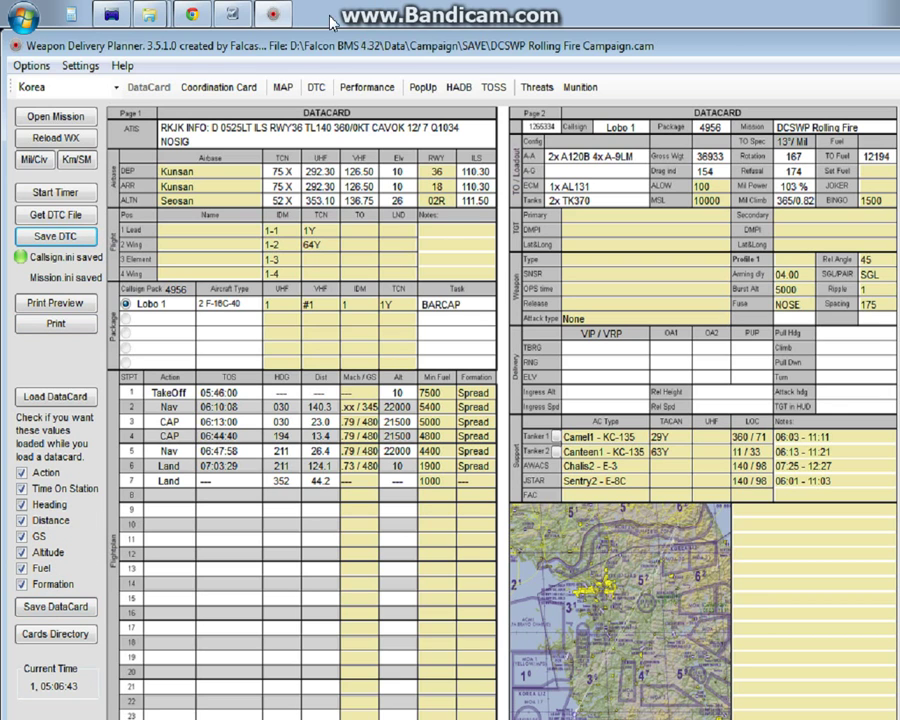
{"action": "left_click", "coordinate": [232, 14]}
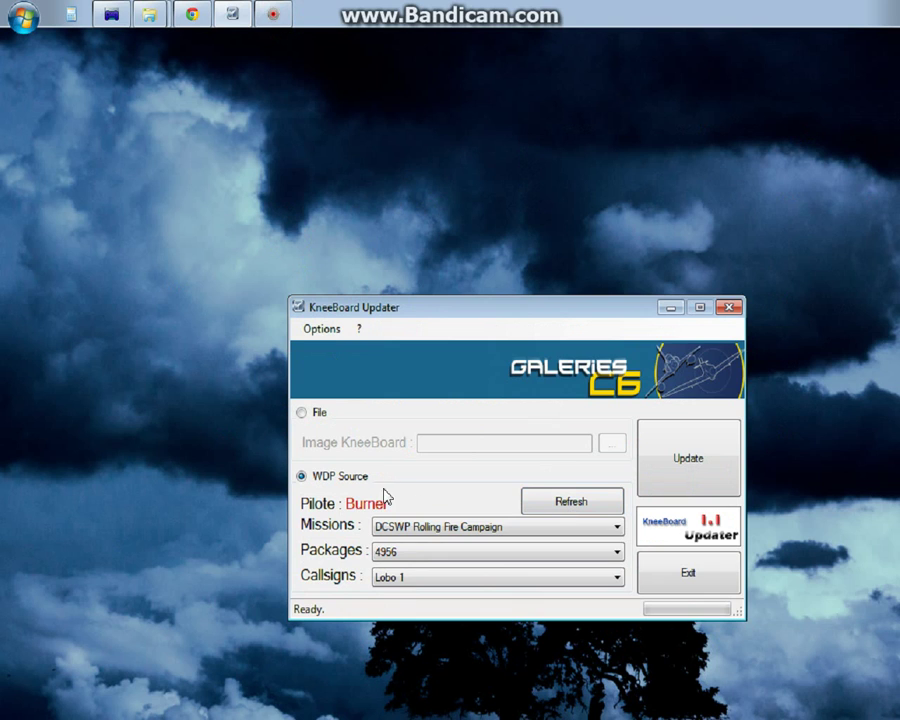
Step: Review the WDP setup file, DataCards directory and Falcon BMS 4.32 directory paths in Options
{"action": "left_click", "coordinate": [316, 335]}
{"action": "left_click", "coordinate": [336, 346]}
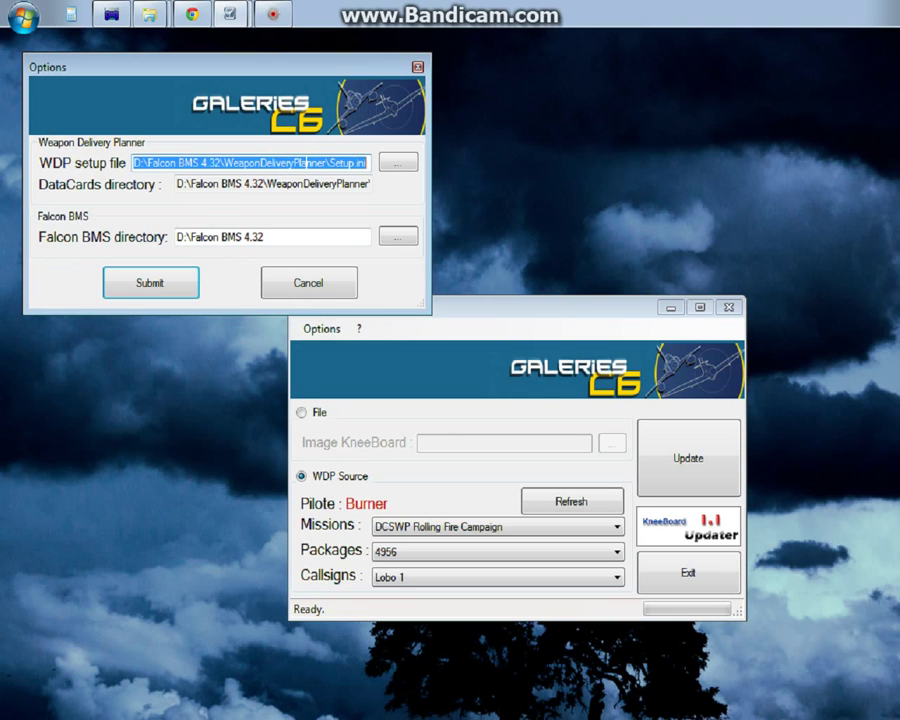
{"action": "left_click", "coordinate": [327, 162]}
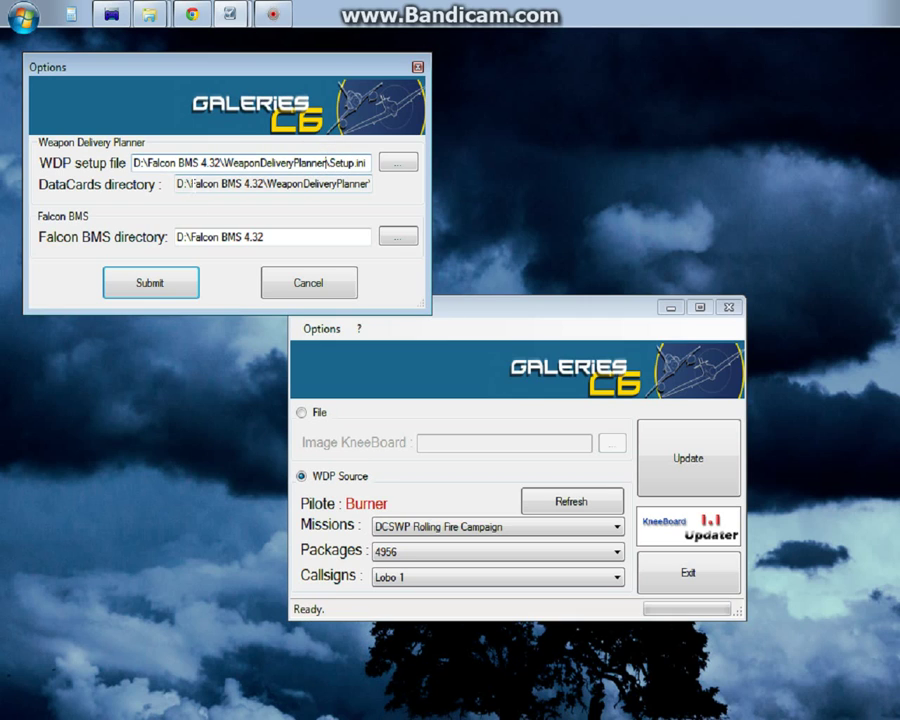
{"action": "left_click_drag", "start_coordinate": [192, 182], "coordinate": [403, 204]}
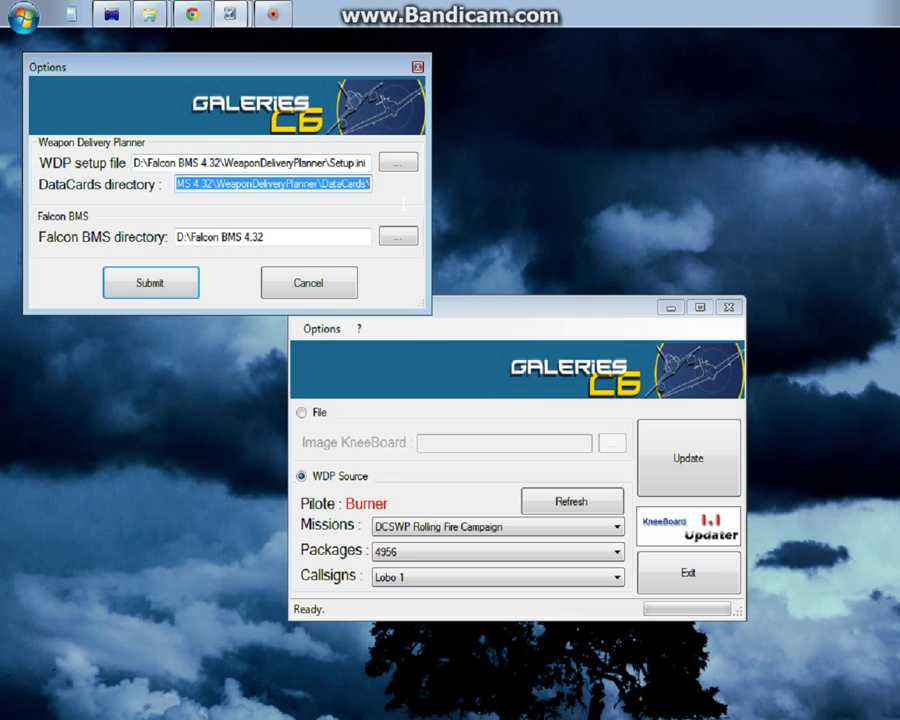
{"action": "left_click", "coordinate": [349, 185]}
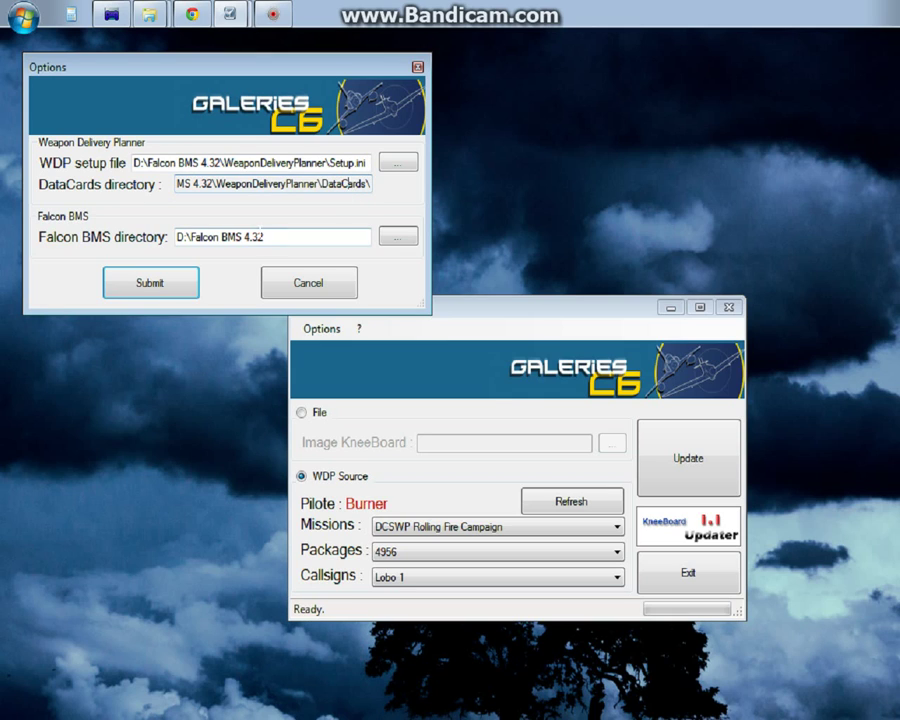
{"action": "left_click_drag", "start_coordinate": [269, 235], "coordinate": [234, 214]}
Step: Submit the options, select WDP Source, and run the kneeboard update until 'Update complete' appears
{"action": "left_click", "coordinate": [168, 280]}
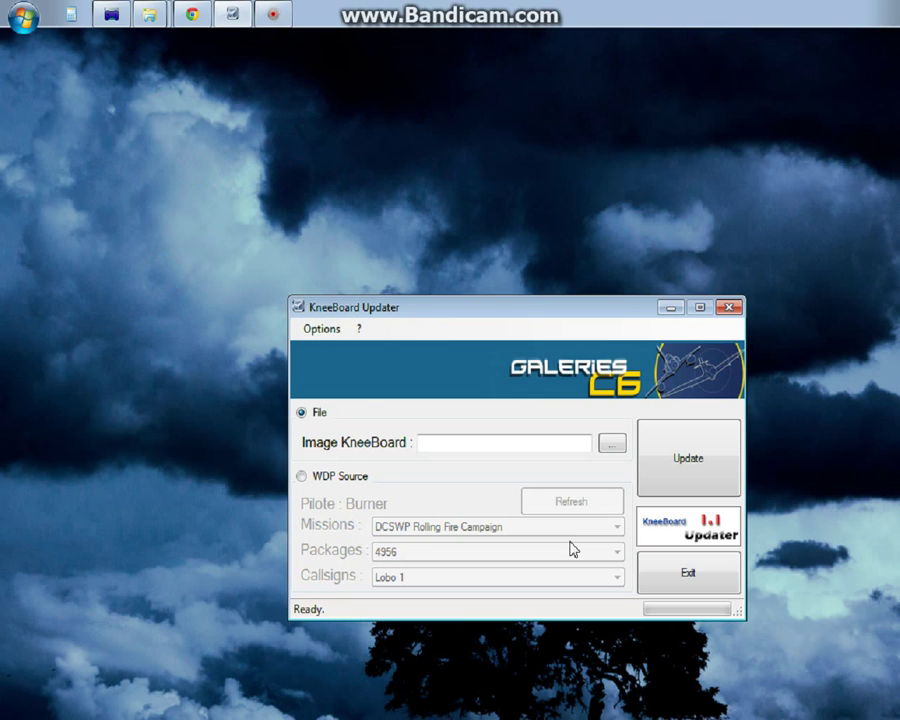
{"action": "left_click", "coordinate": [303, 476]}
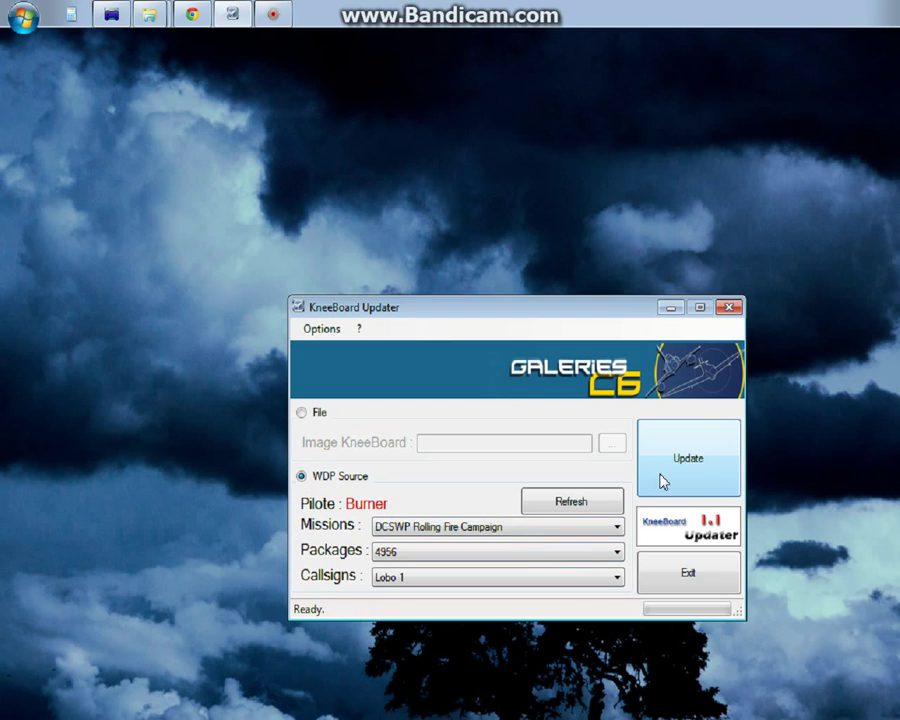
{"action": "left_click", "coordinate": [662, 481]}
{"action": "left_click", "coordinate": [673, 474]}
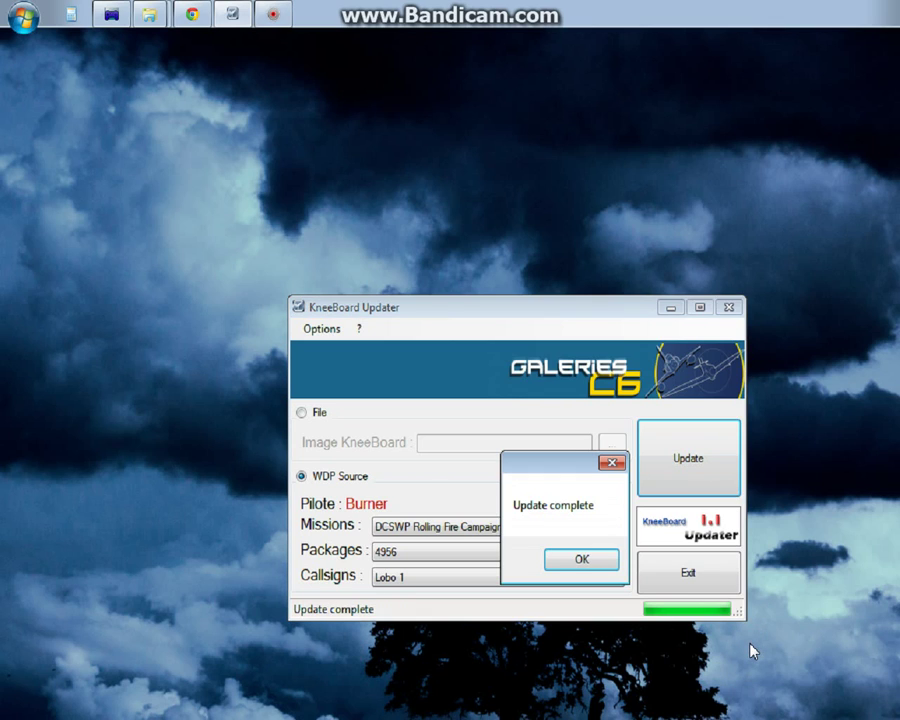
{"action": "left_click", "coordinate": [609, 565]}
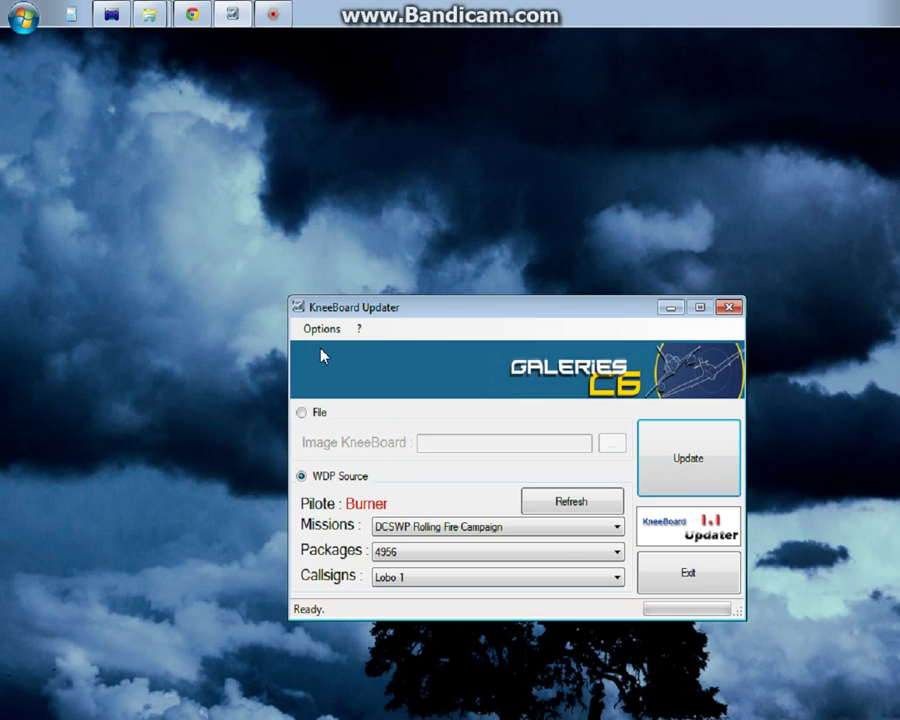
Step: Close the FALCON 4.0 BMS SetUp Explorer window and bring the Falcon BMS 4.32 folder forward
{"action": "left_click", "coordinate": [152, 20]}
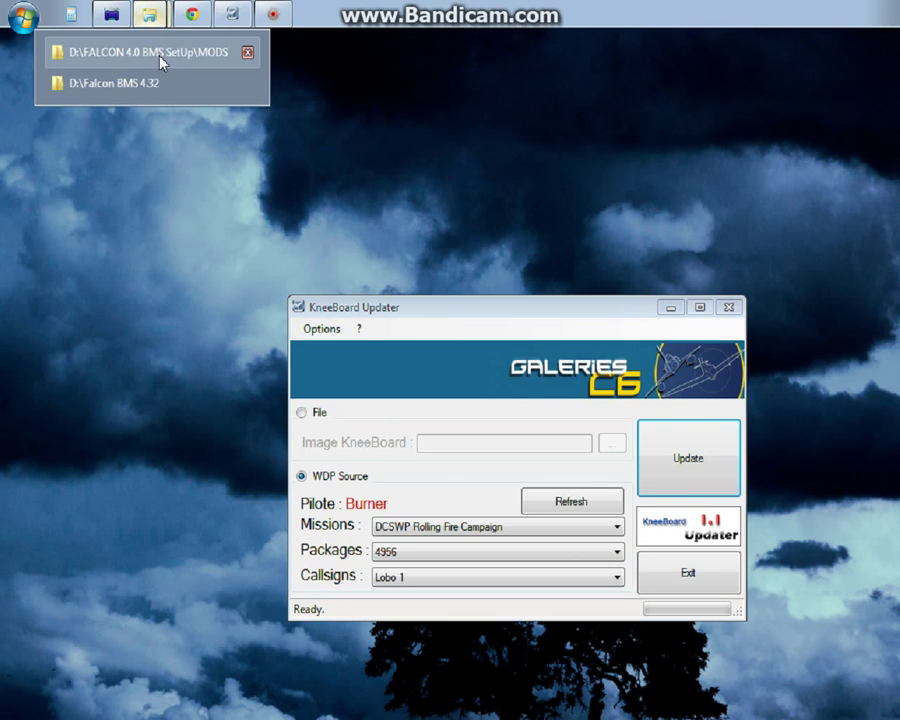
{"action": "left_click", "coordinate": [162, 60]}
{"action": "left_click", "coordinate": [414, 172]}
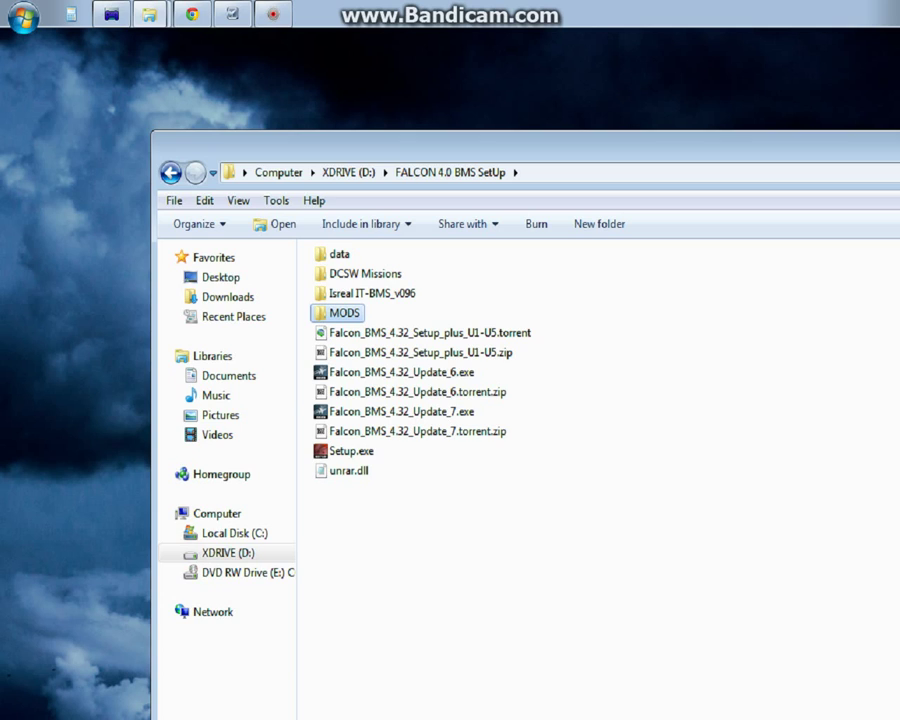
{"action": "left_click", "coordinate": [152, 14]}
{"action": "left_click", "coordinate": [111, 14]}
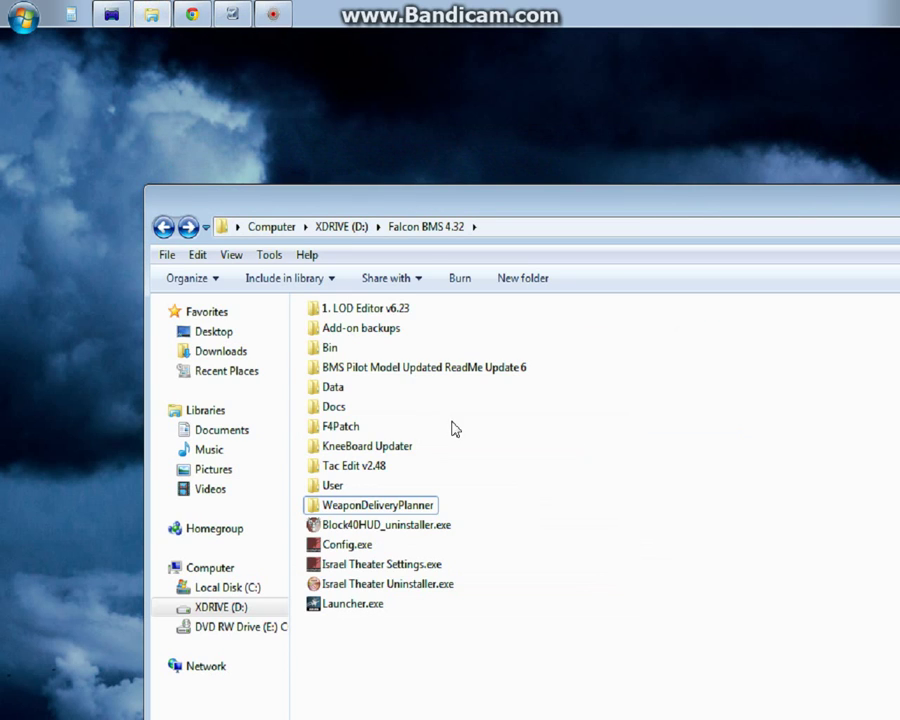
Step: Preview 8019.jpg in the KneeBoard Updater folder to check the exported Lobo 1 datacard
{"action": "double_click", "coordinate": [374, 450]}
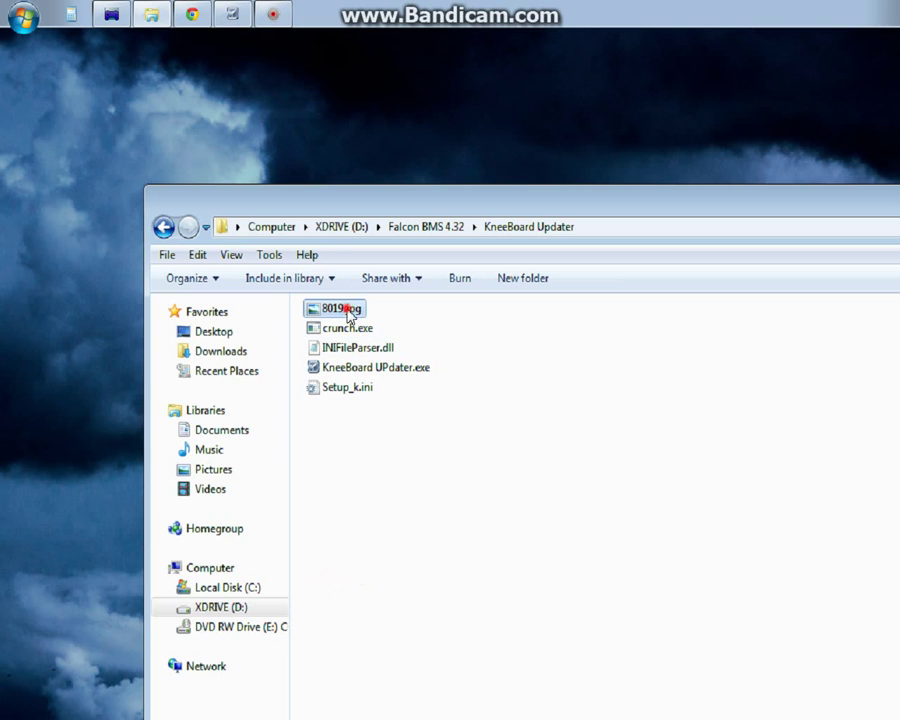
{"action": "double_click", "coordinate": [350, 312]}
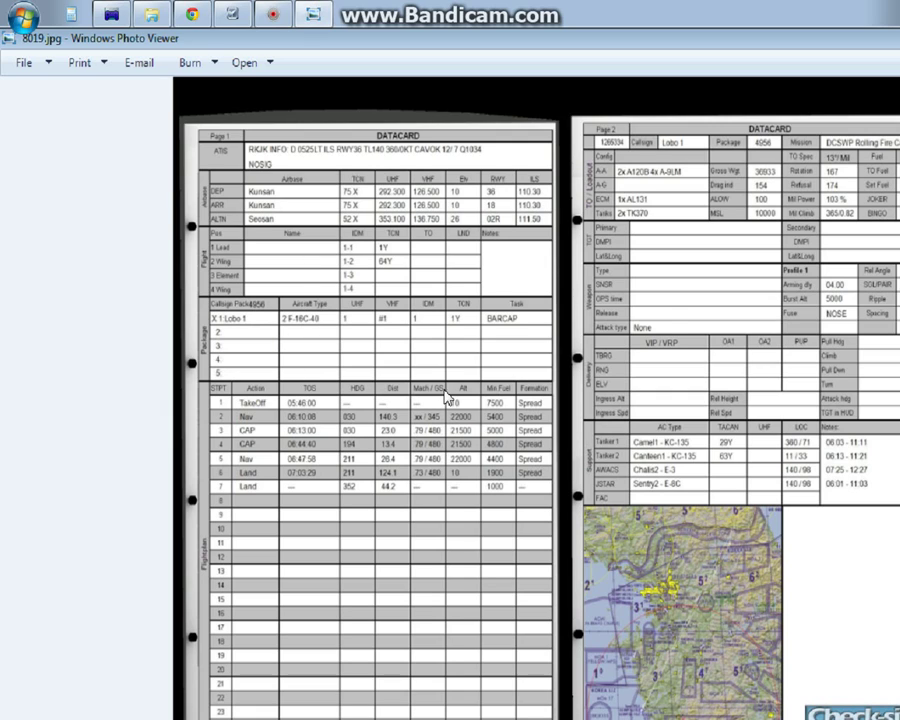
{"action": "key", "text": "alt+F4"}
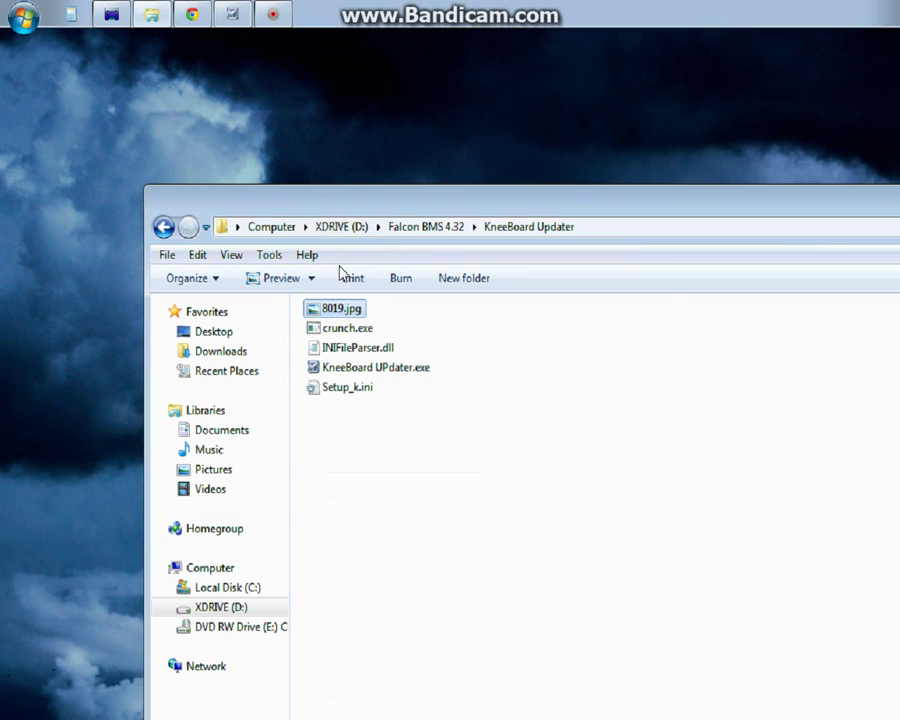
Step: Navigate from Falcon BMS 4.32 to Data\Terrdata\objects\KoreaObj and scroll to 8019.dds
{"action": "left_click", "coordinate": [430, 228]}
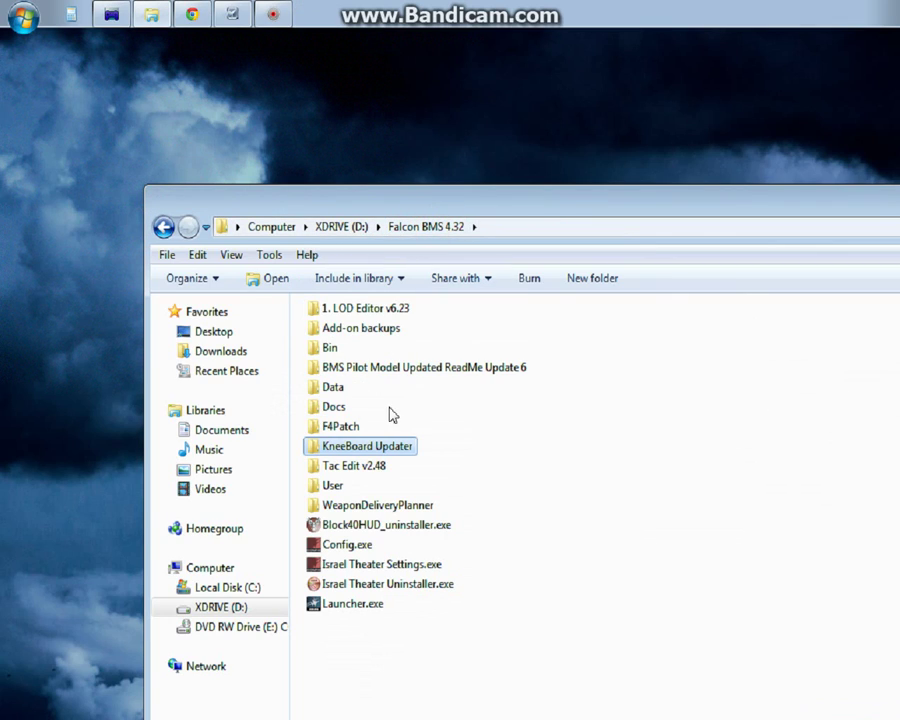
{"action": "double_click", "coordinate": [342, 388]}
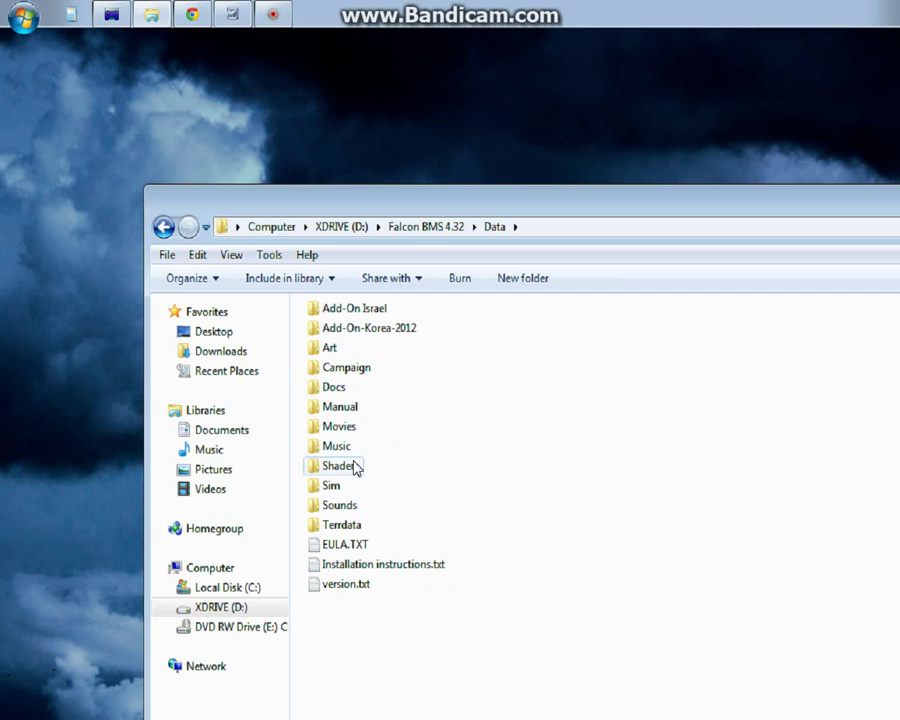
{"action": "double_click", "coordinate": [342, 524]}
{"action": "double_click", "coordinate": [340, 347]}
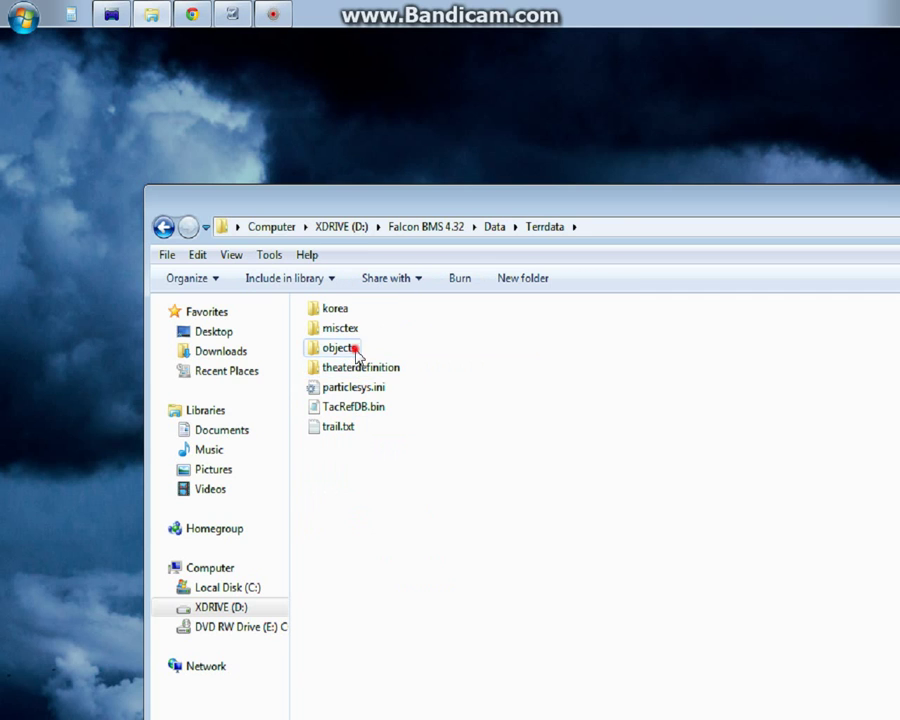
{"action": "double_click", "coordinate": [358, 311]}
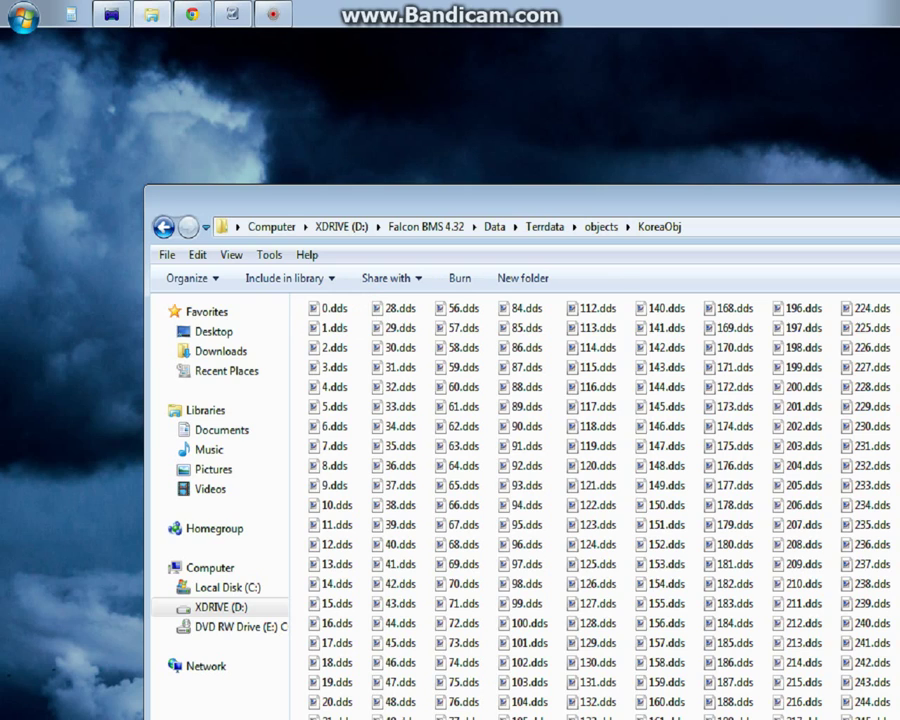
{"action": "scroll", "coordinate": [600, 500], "scroll_direction": "right", "scroll_amount": 20}
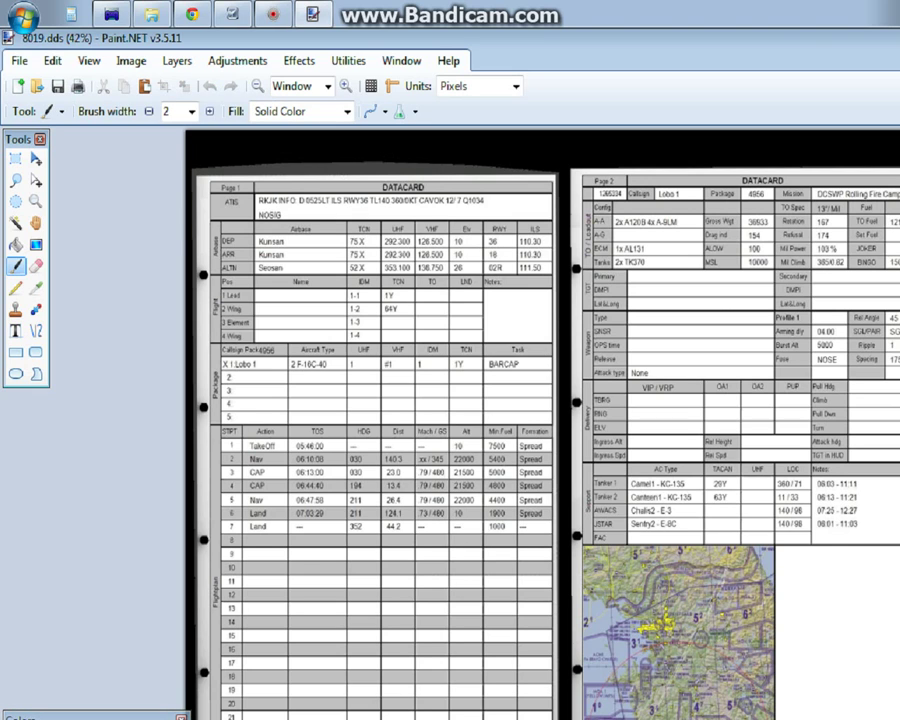
Step: Close the 8019.dds image in Paint.NET and return to the forum thread in Chrome
{"action": "key", "text": "alt+F4"}
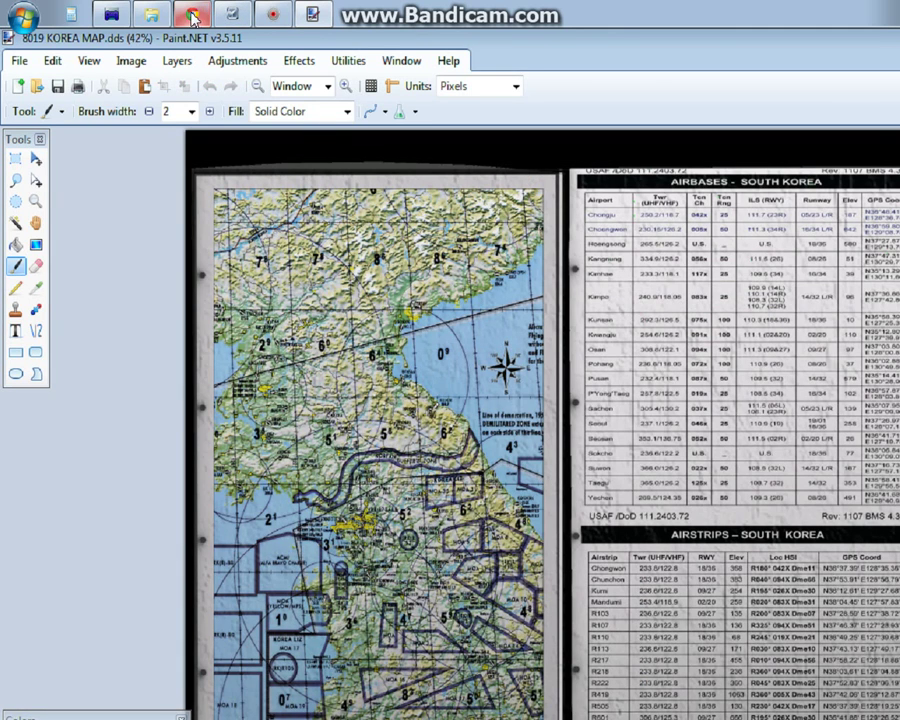
{"action": "left_click", "coordinate": [188, 15]}
Step: Enlarge the c6bms.jpg cockpit screenshot showing a filled datacard on the kneeboard
{"action": "left_click", "coordinate": [278, 192]}
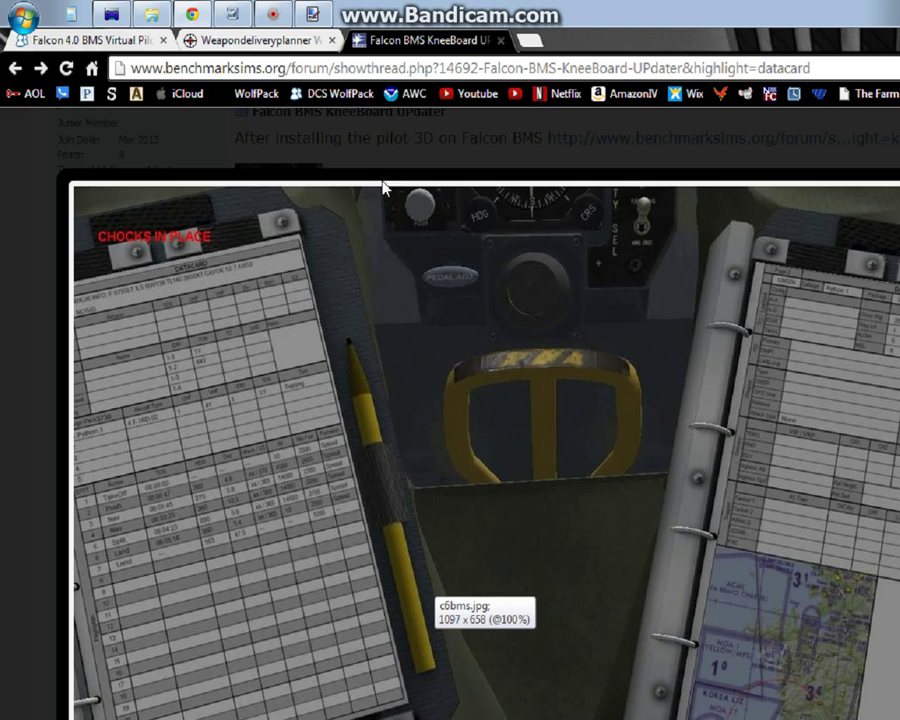
{"action": "left_click", "coordinate": [314, 20]}
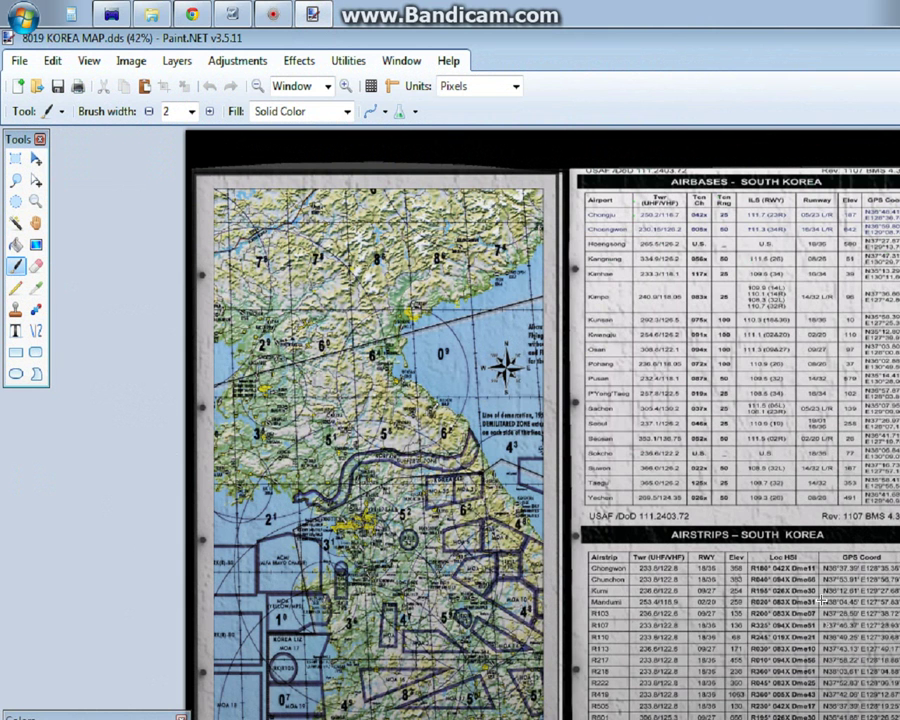